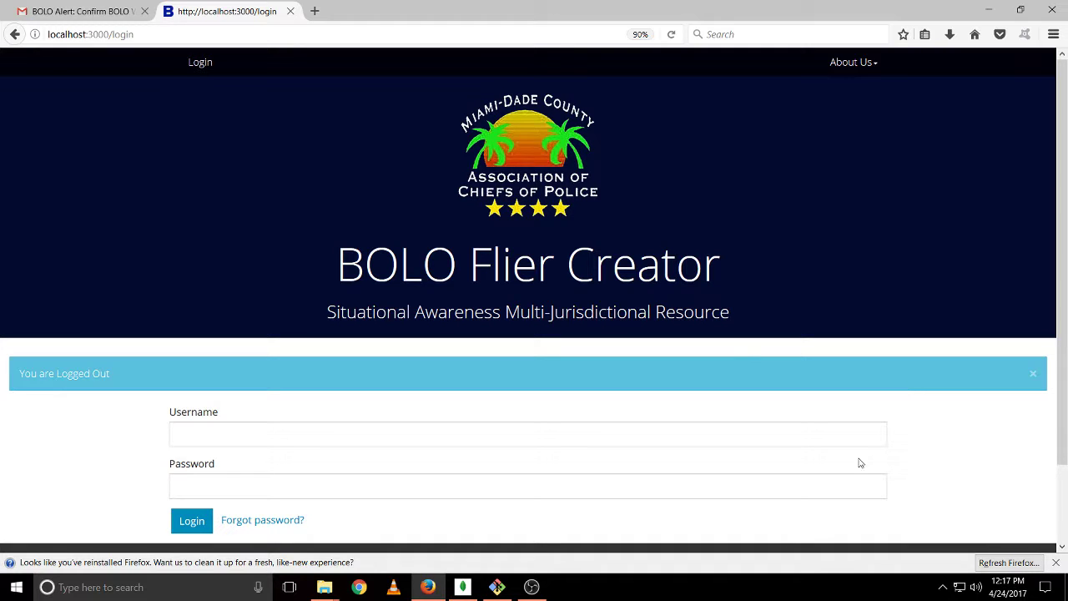
Enter the admin username and password and submit the login
click(546, 431)
text(b)
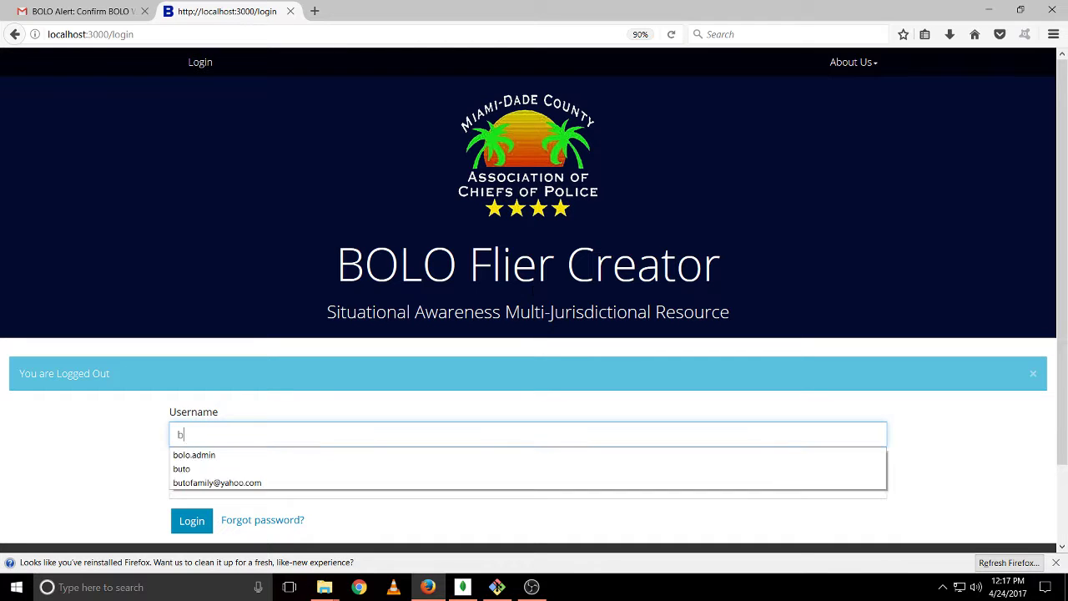
text(olo.admin)
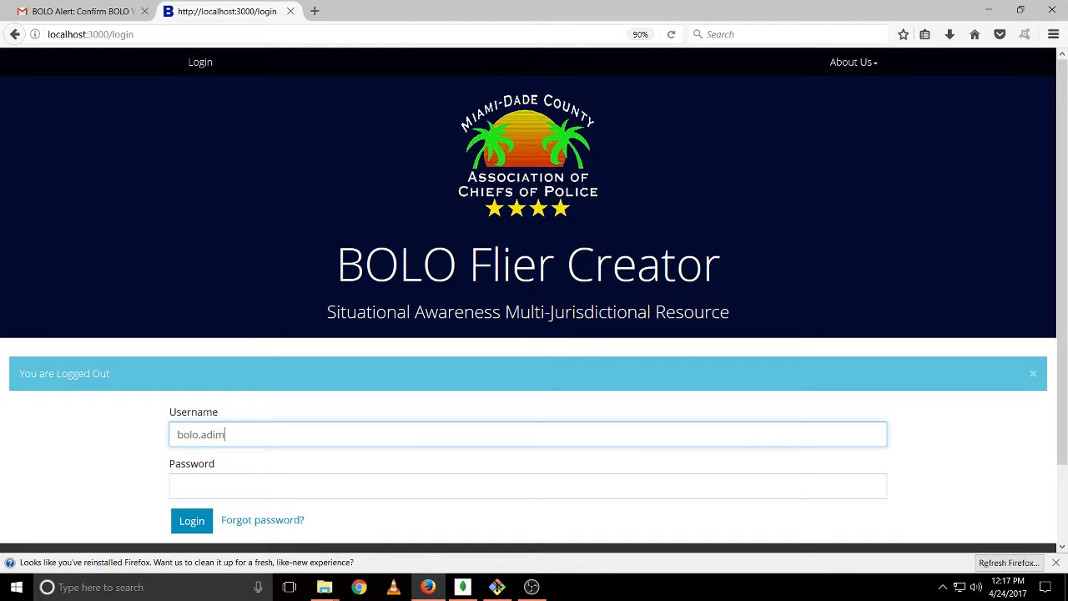
key(BackSpace)
key(BackSpace)
text(min)
key(Escape)
key(Tab)
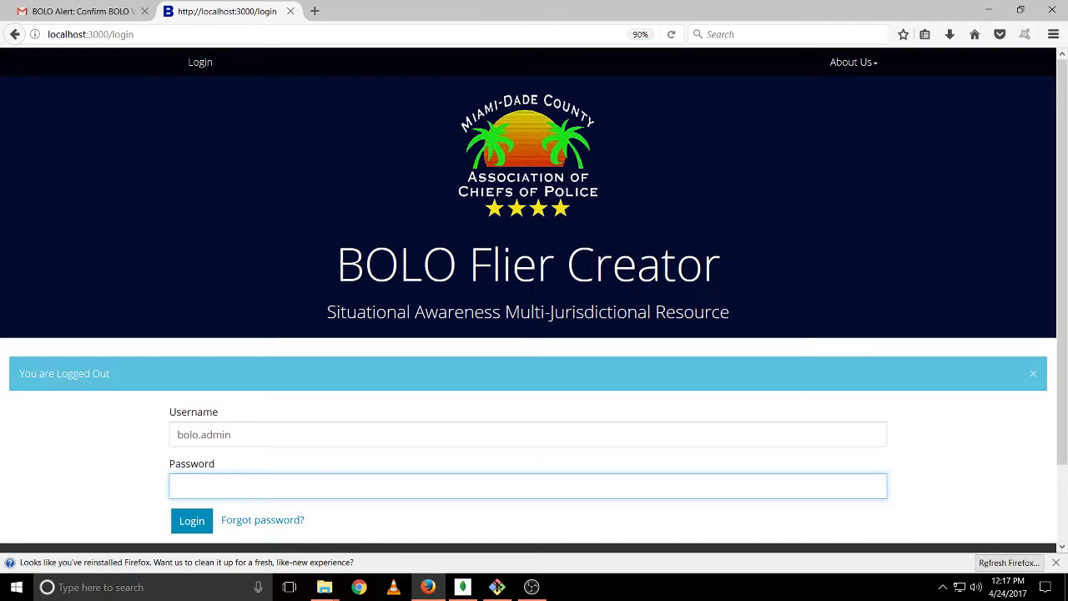
text(••••••••••••••••)
key(Return)
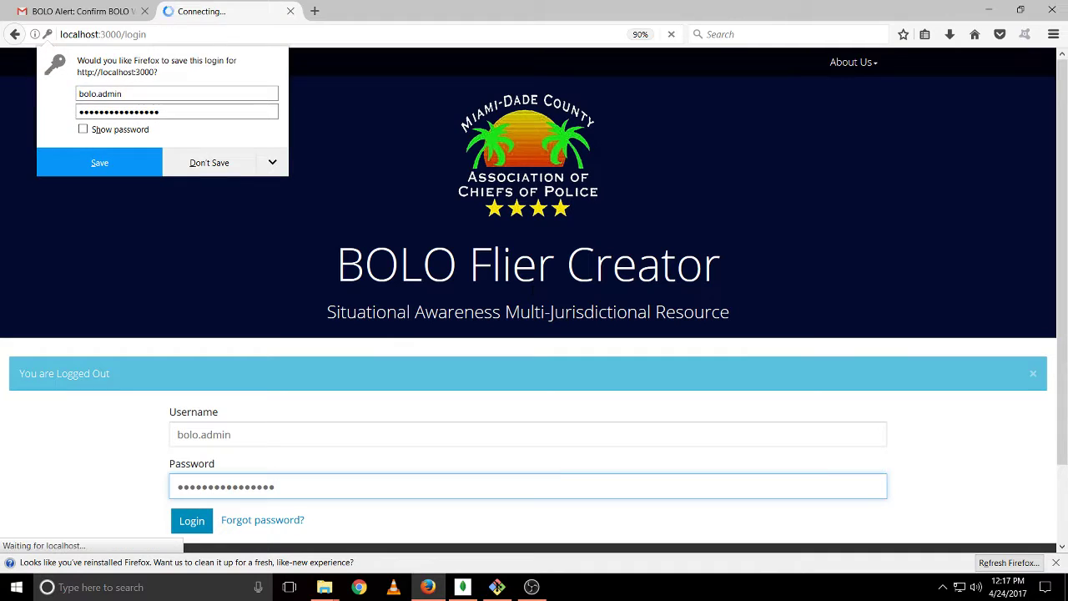
Re-enter the admin username and password after the incorrect-password error to sign in
text(bolo.admin)
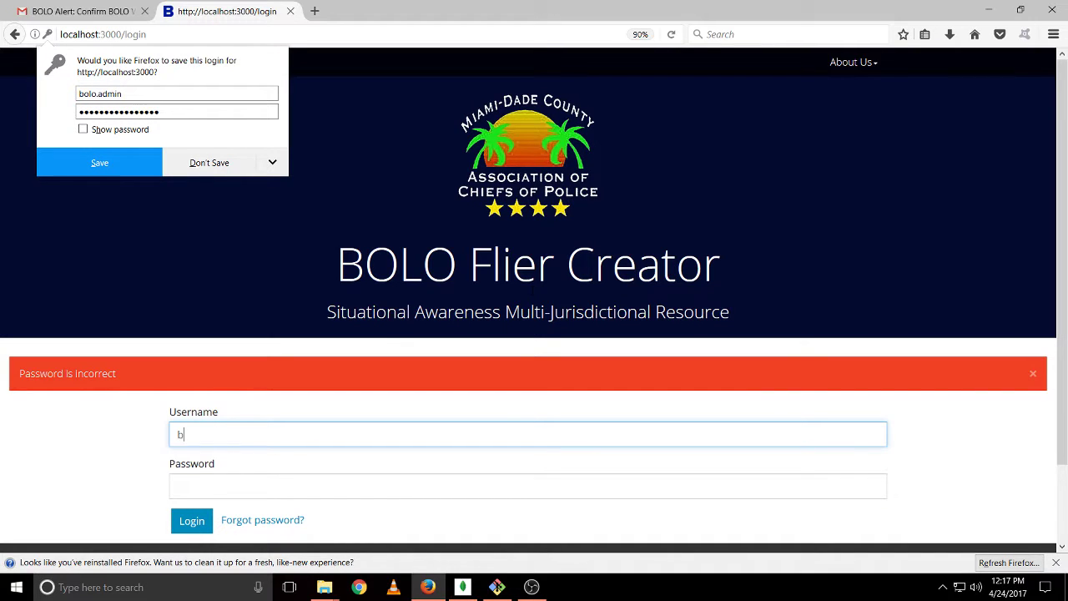
key(Tab)
text(•••••••••)
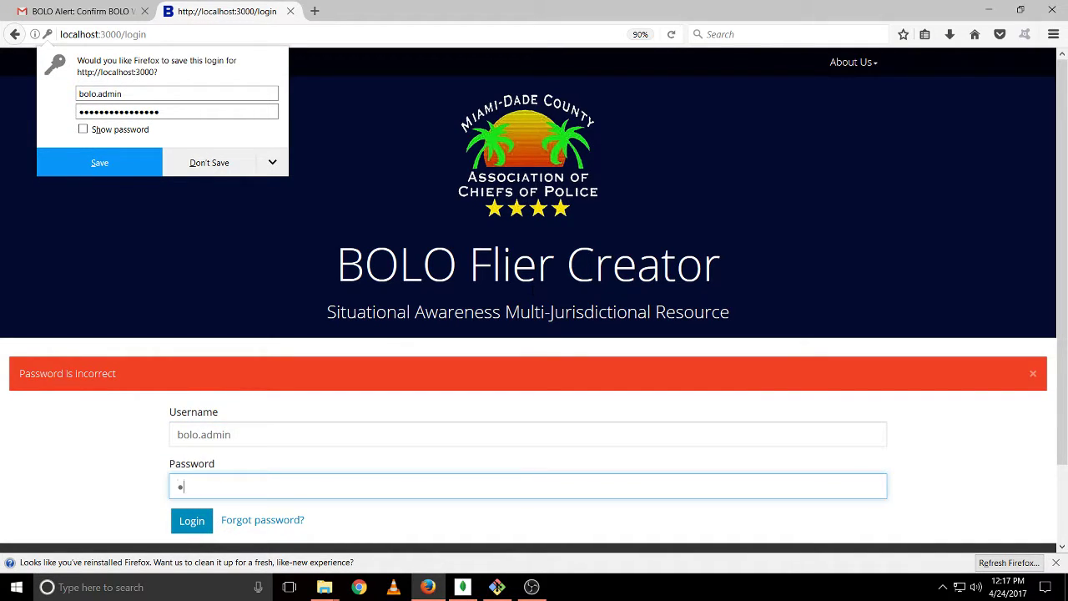
text(••••••••)
key(Return)
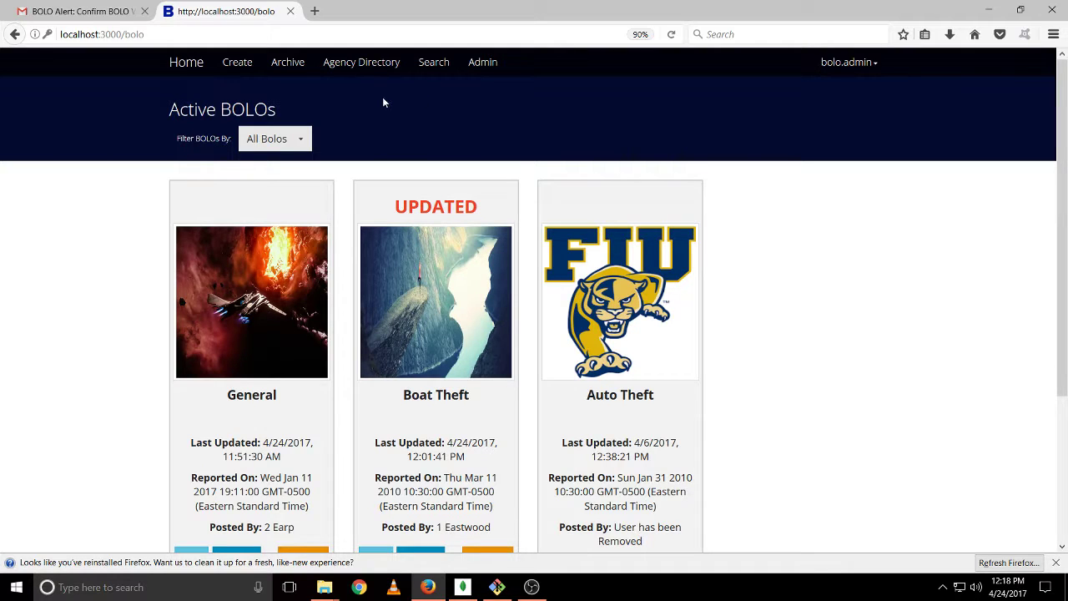
Go to the Admin Portal dashboard from the top Admin link
click(496, 65)
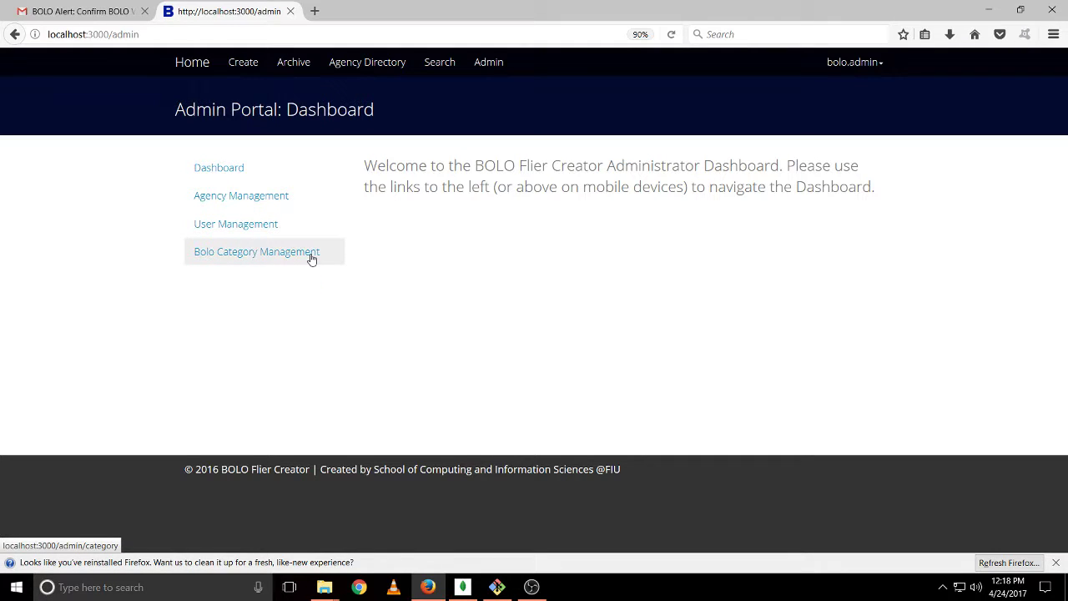
View Westchester's agency details, then return to the five-agency Agency Directory
click(291, 204)
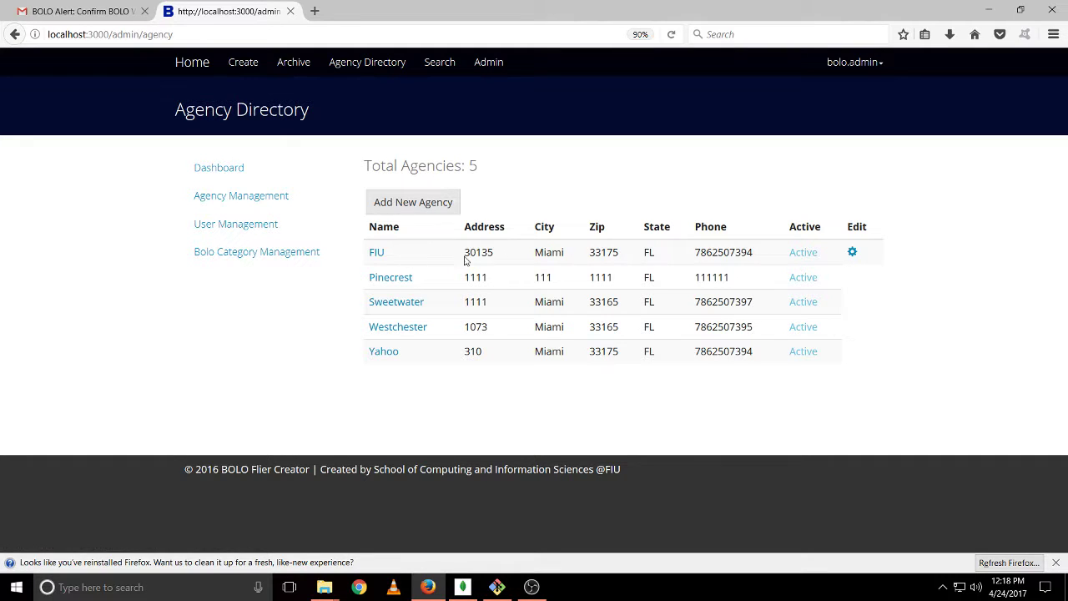
click(407, 326)
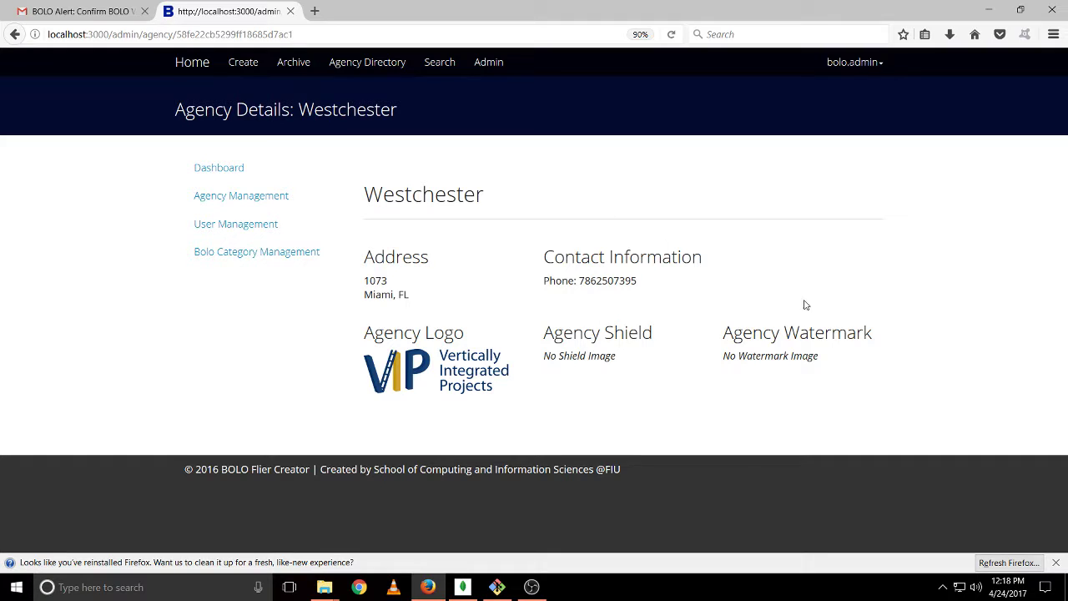
click(297, 202)
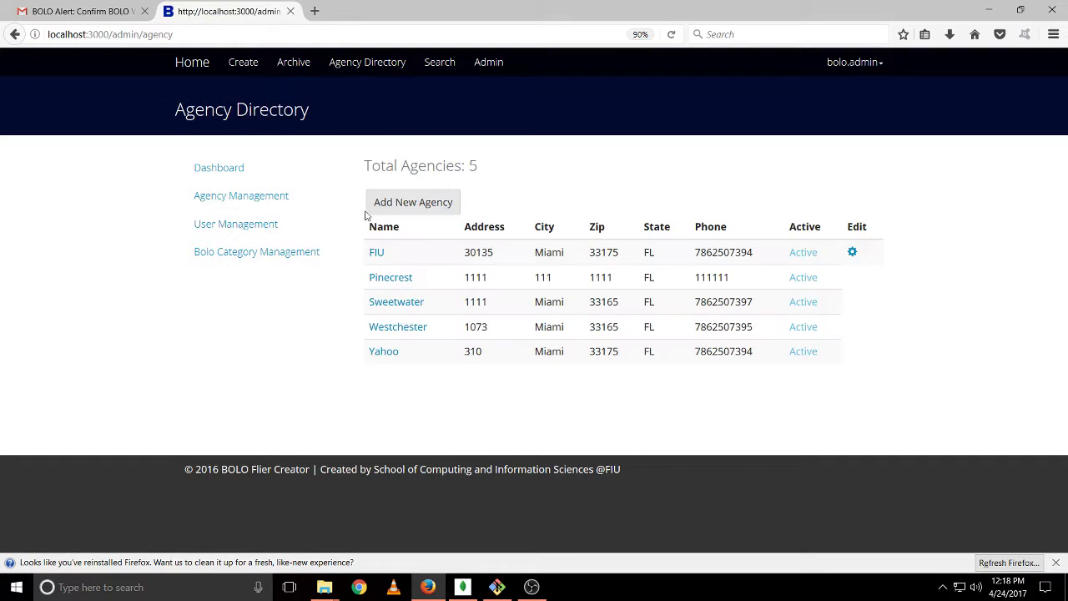
Replace FIU's phone number with the new agency number, save, and return to the directory
click(852, 252)
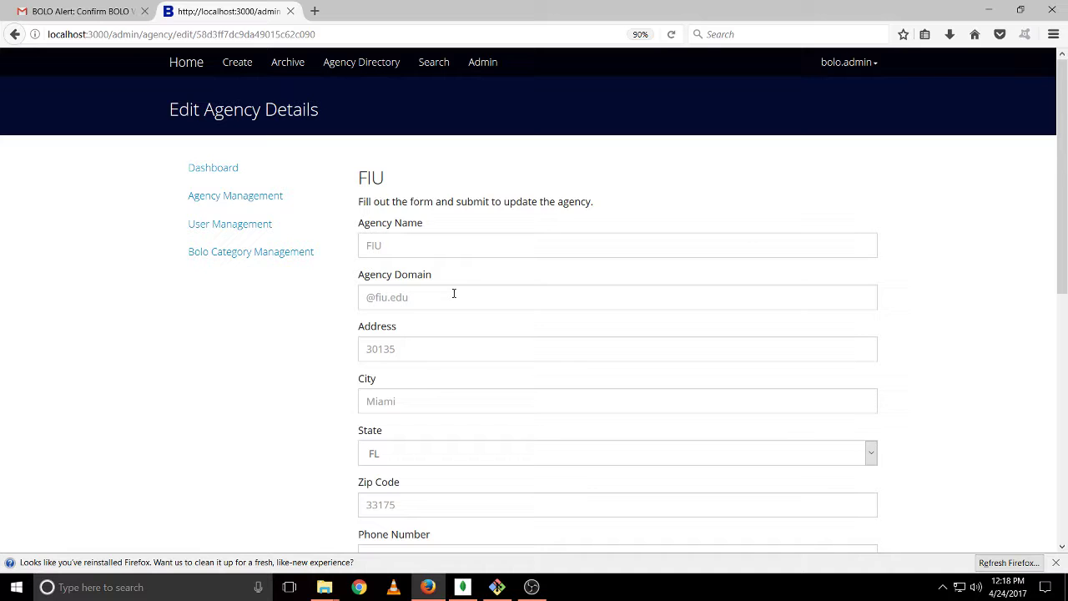
scroll(448, 341, down, 3)
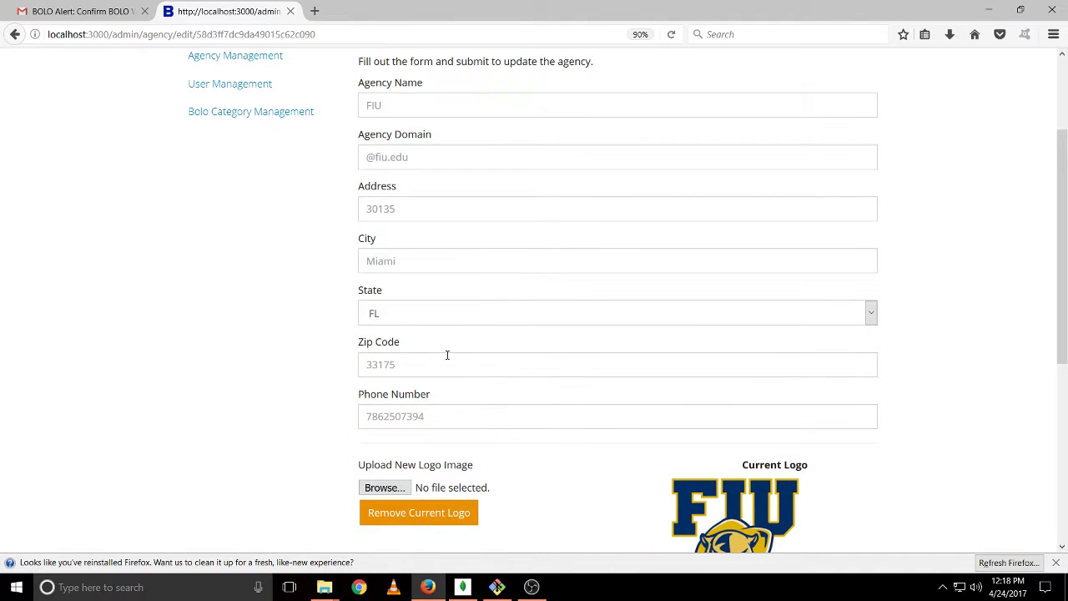
scroll(459, 401, down, 3)
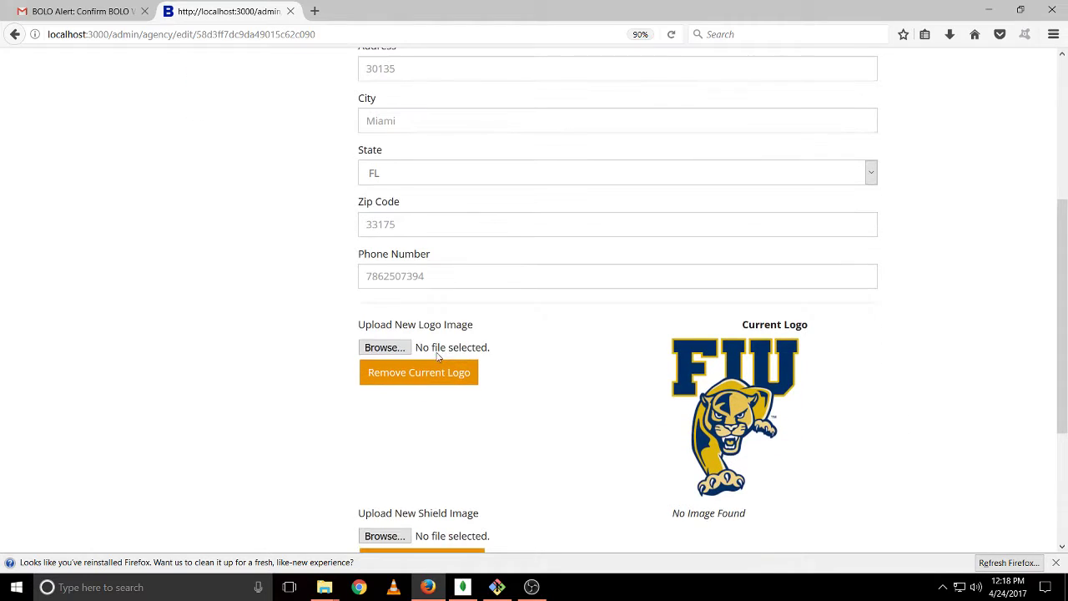
click(470, 225)
click(459, 275)
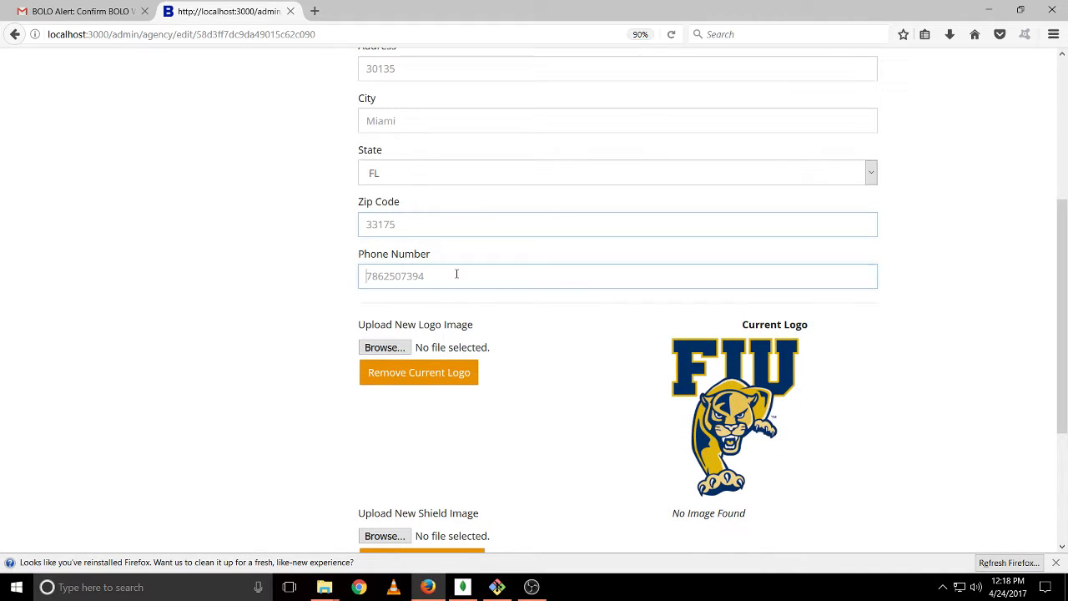
click(457, 275)
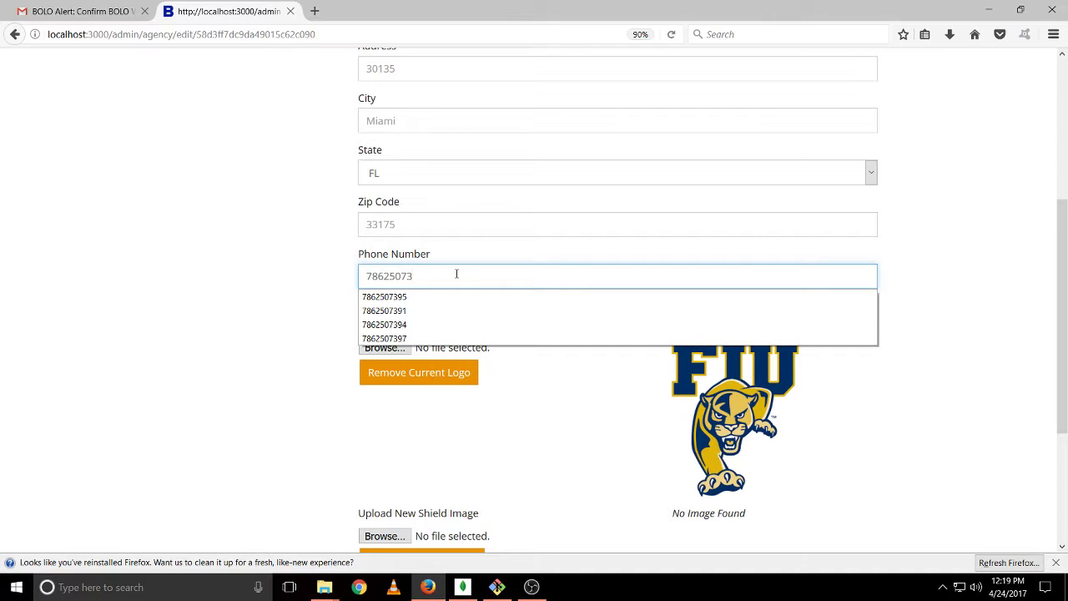
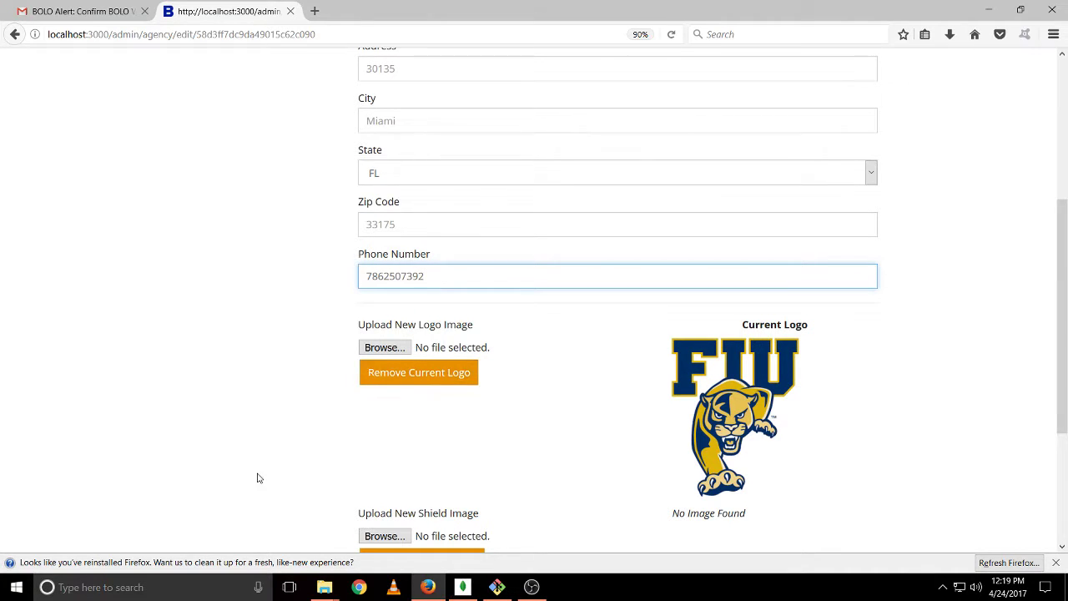
scroll(257, 476, down, 3)
click(390, 511)
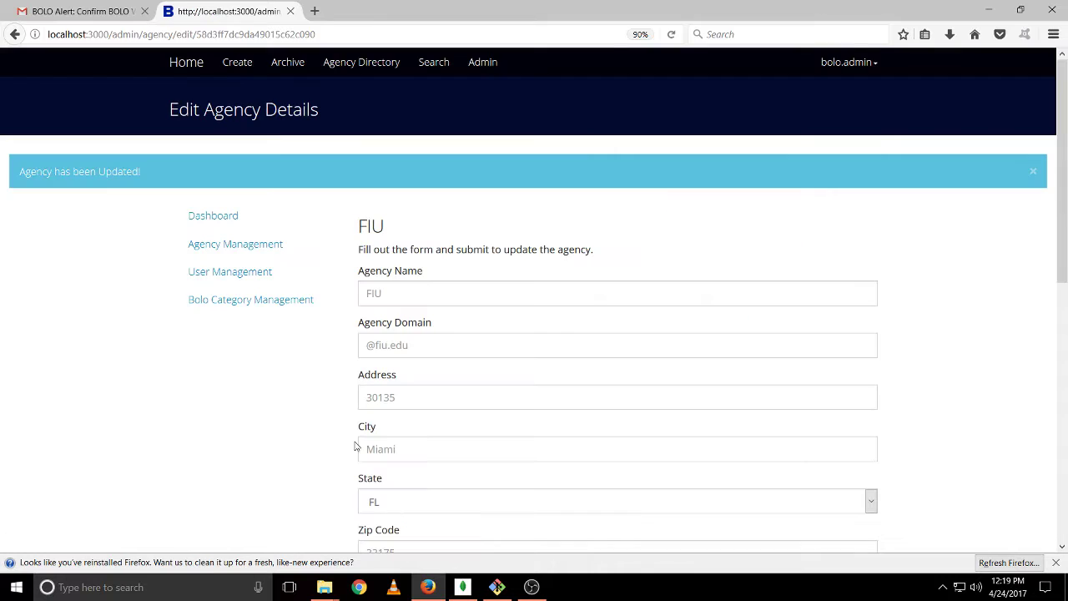
click(275, 248)
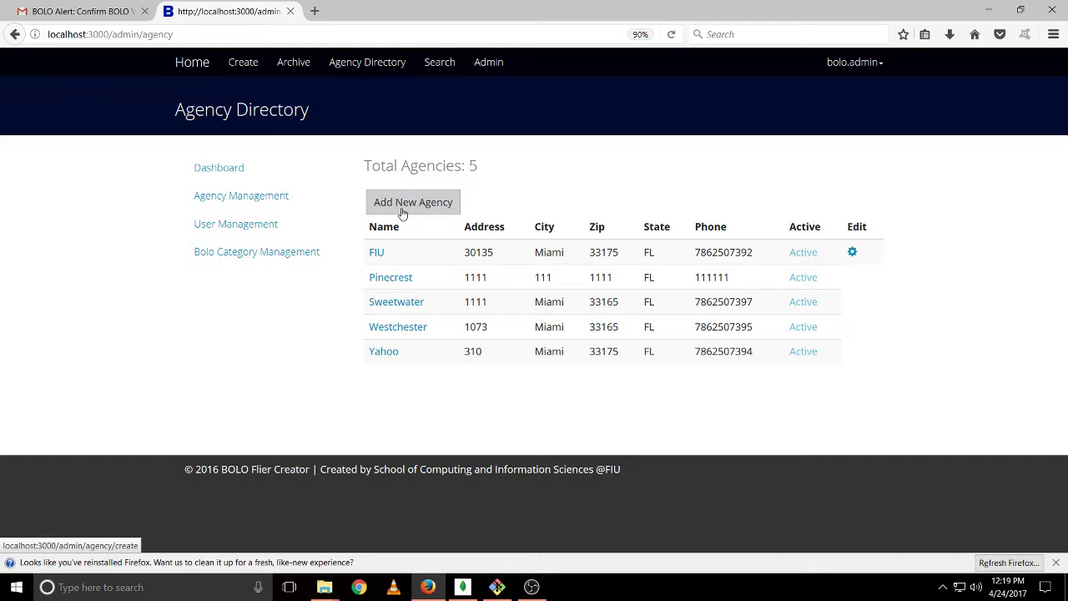
click(402, 209)
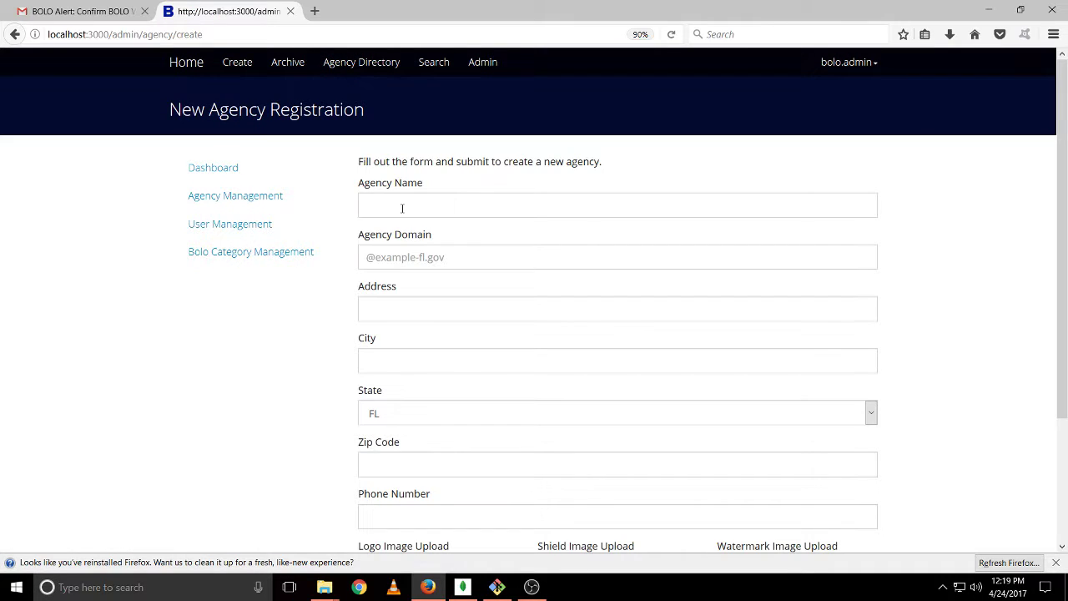
click(403, 209)
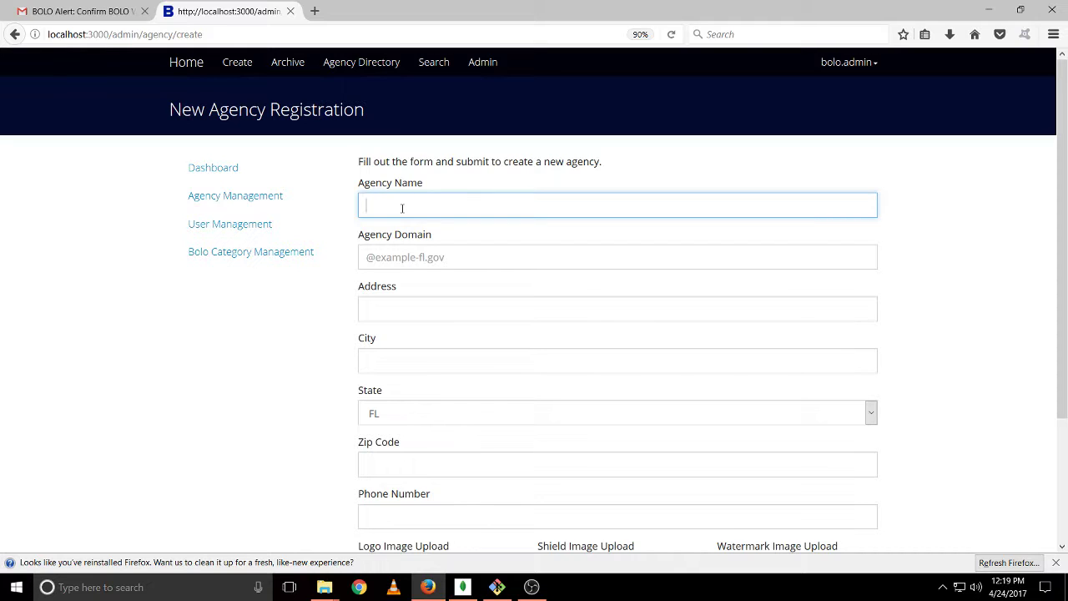
text(Maideque)
key(BackSpace)
key(BackSpace)
key(BackSpace)
key(BackSpace)
key(BackSpace)
key(BackSpace)
key(BackSpace)
key(BackSpace)
text(Kendall)
key(Tab)
text(@)
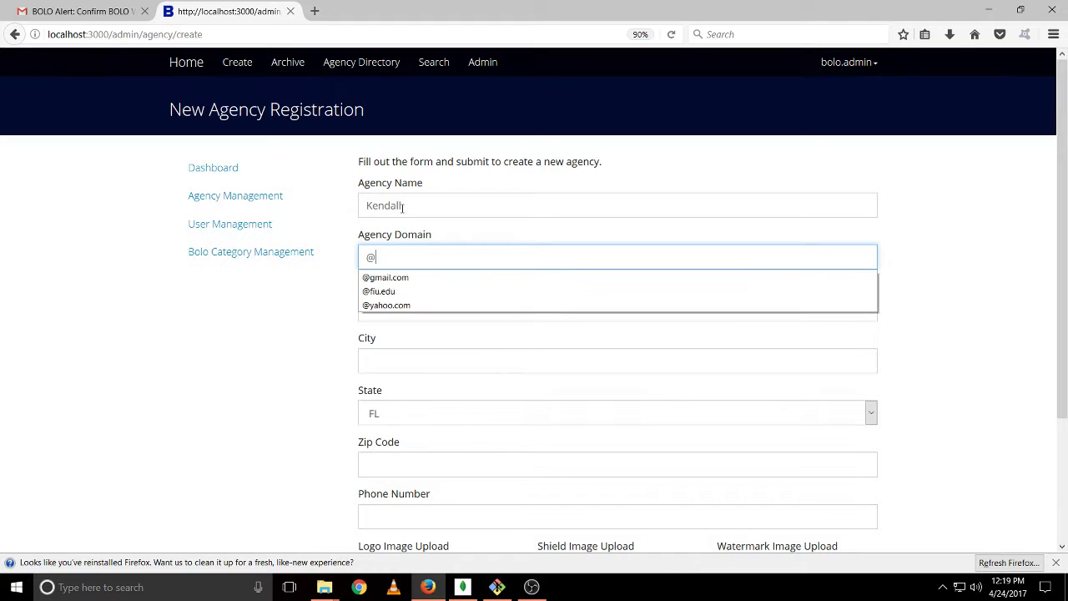
text(g)
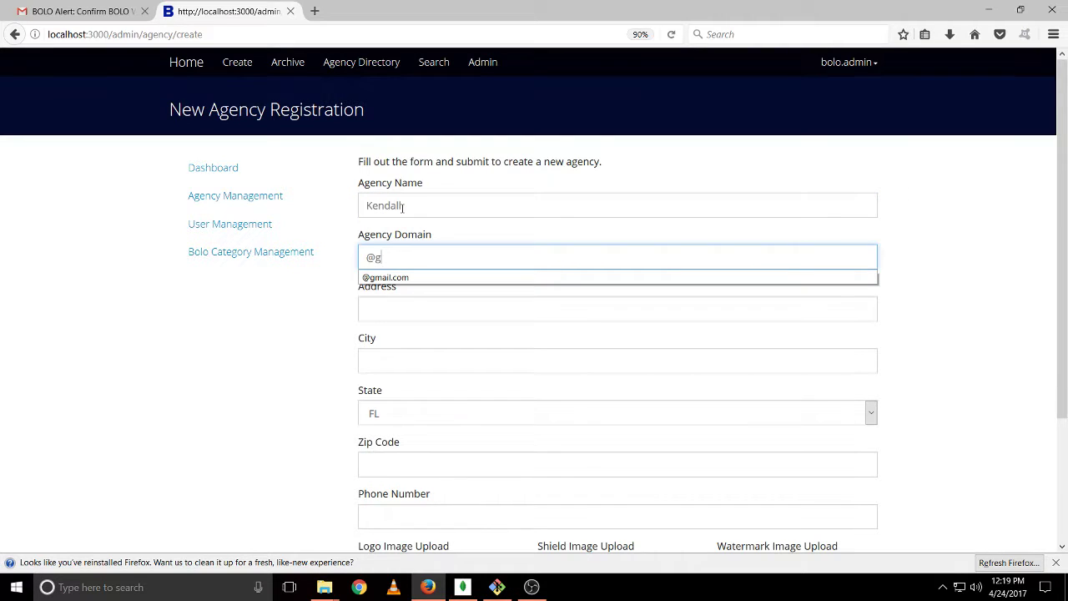
text(mail.com)
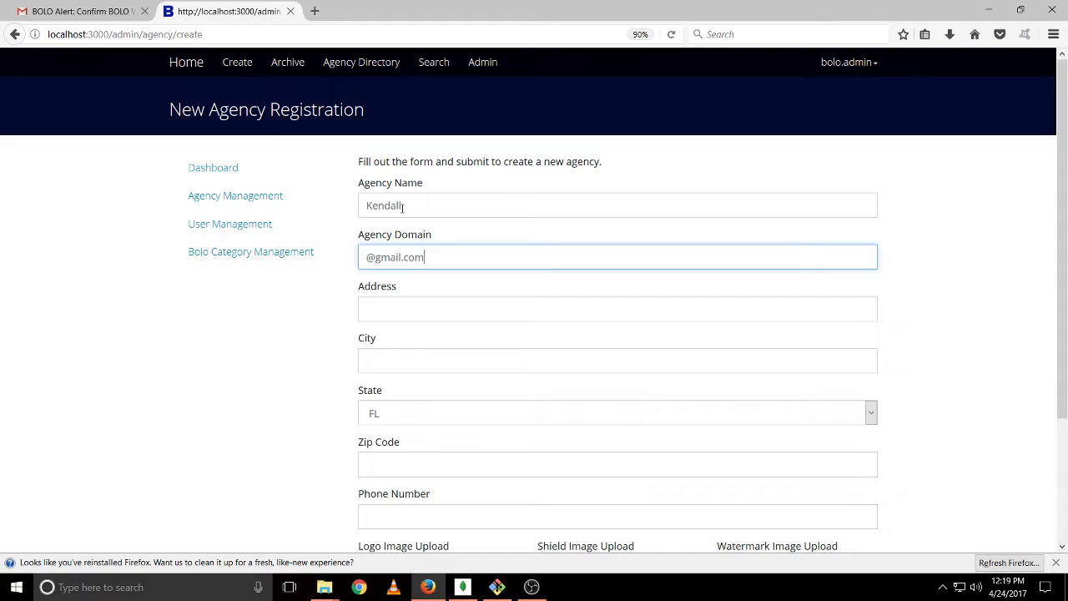
key(Tab)
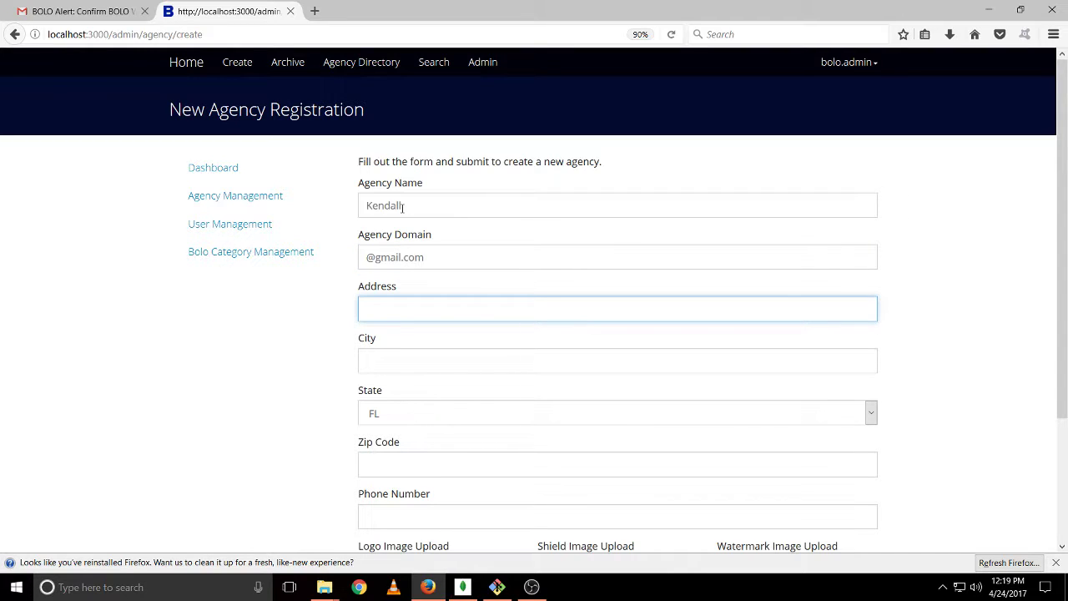
Fill in the saved street address, city Miami and state FL
text(111)
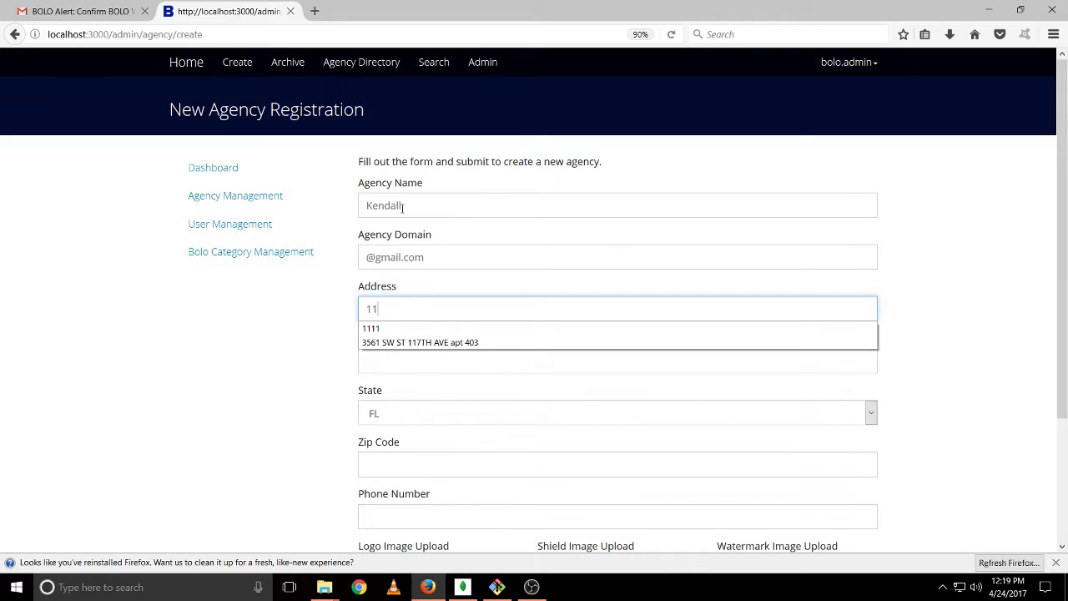
key(BackSpace)
key(Down)
key(Down)
key(Return)
key(Tab)
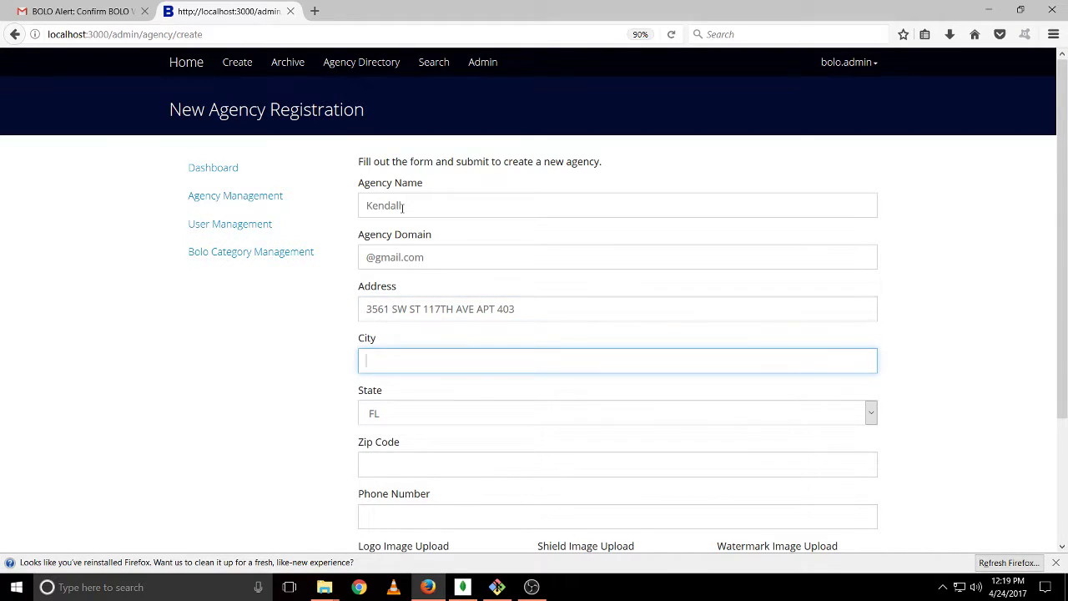
text(Mia)
key(Down)
key(Return)
key(Tab)
key(Tab)
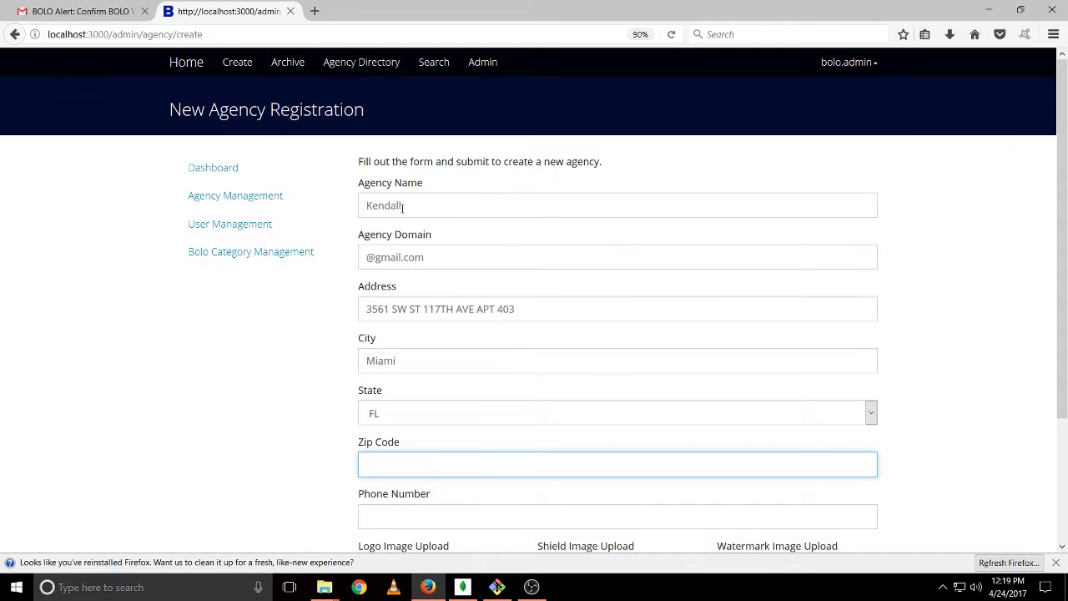
scroll(472, 375, down, 2)
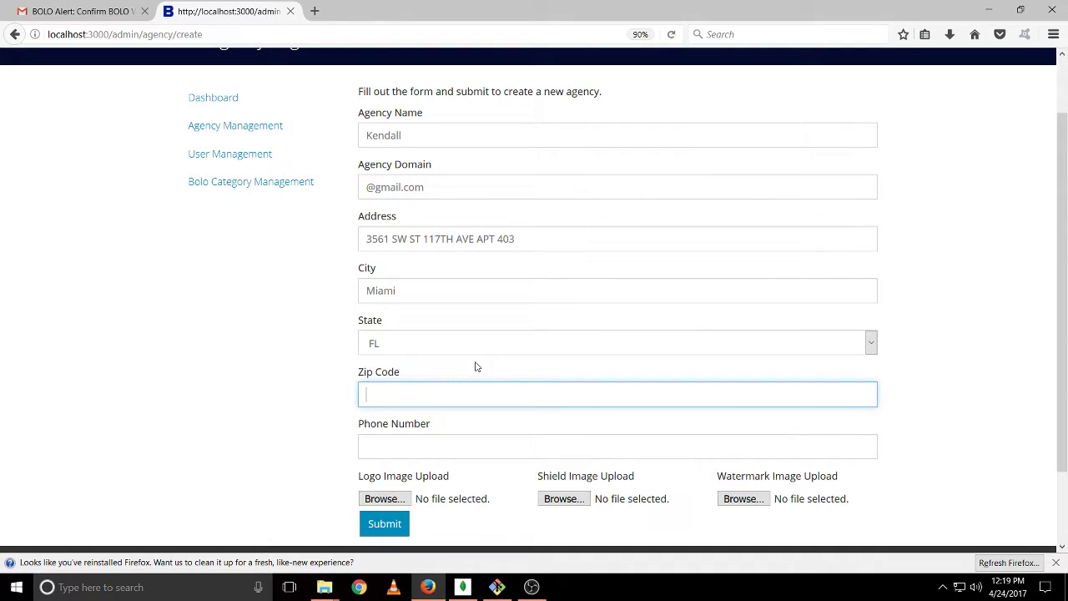
Enter zip code 33165 and the agency phone number, then submit the form
text(33165)
key(Down)
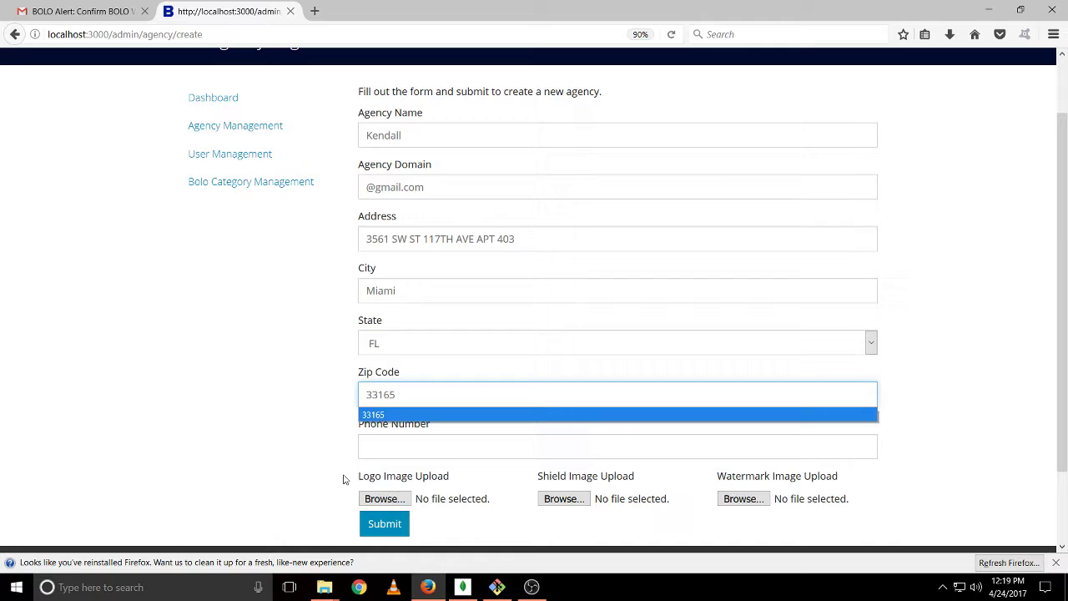
key(Return)
key(Tab)
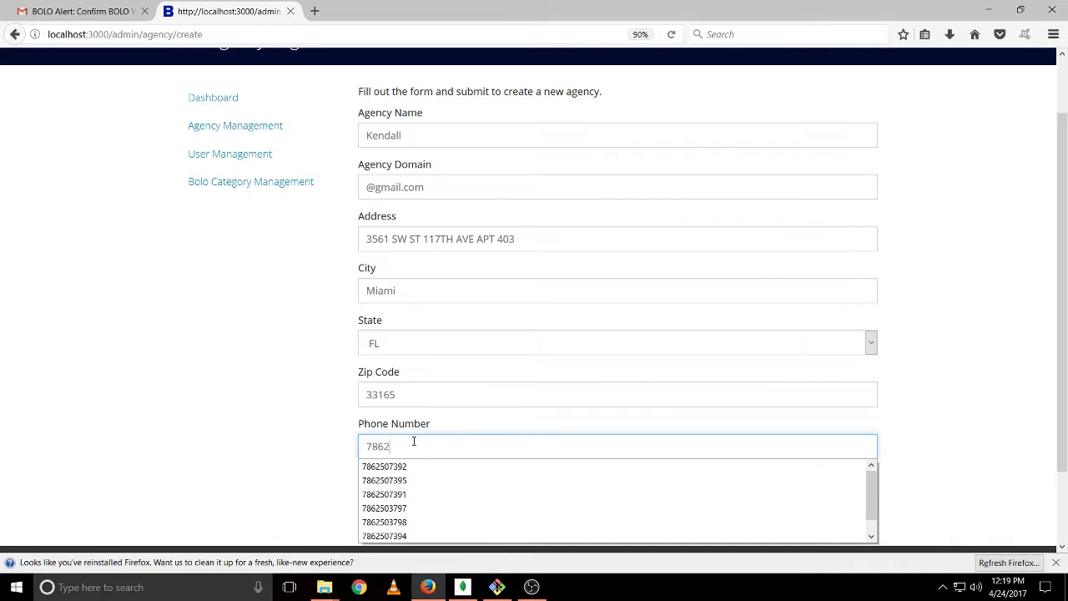
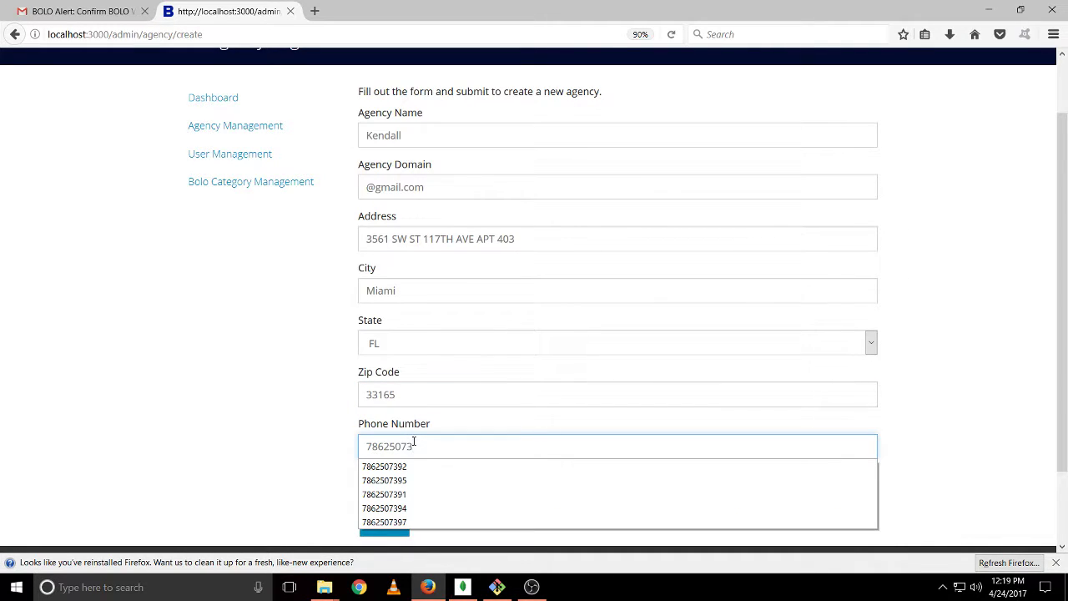
key(Down)
key(Return)
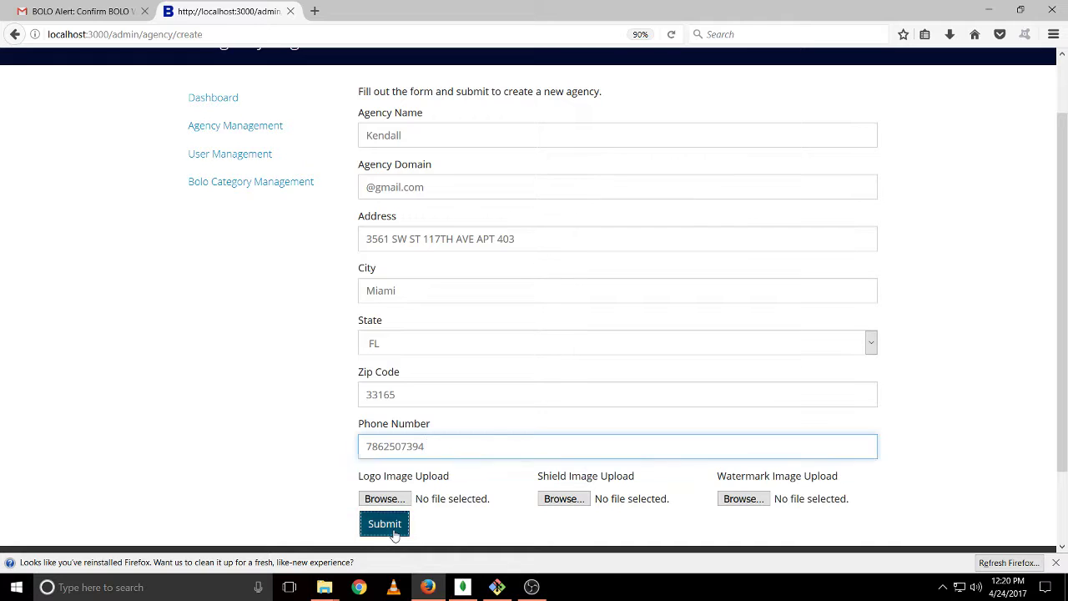
click(393, 527)
scroll(379, 313, down, 3)
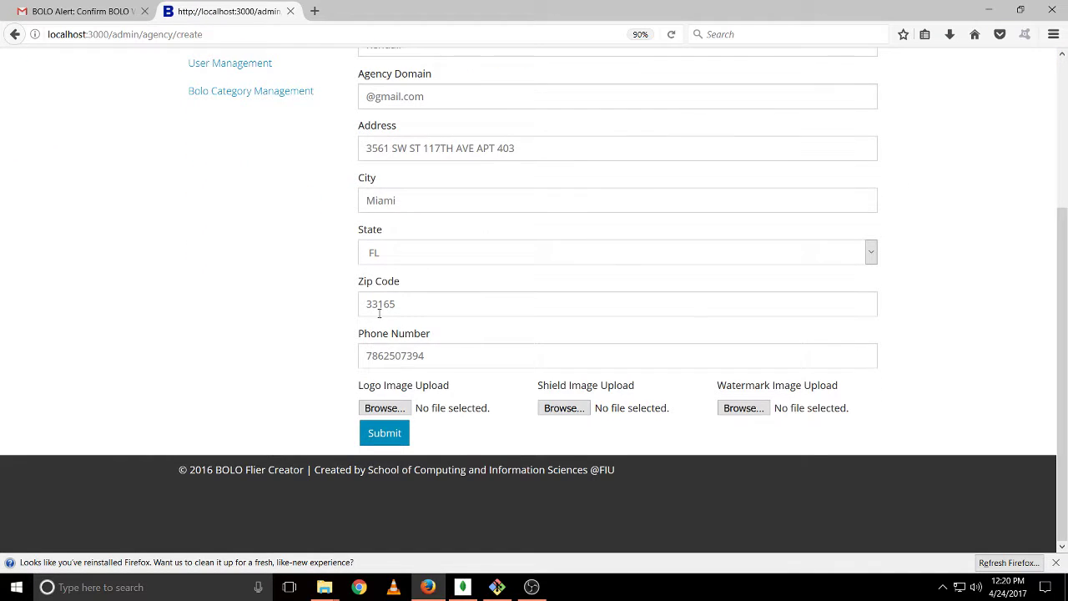
Select fiu.png from the Pictures folder as the Kendall agency's logo image
click(401, 406)
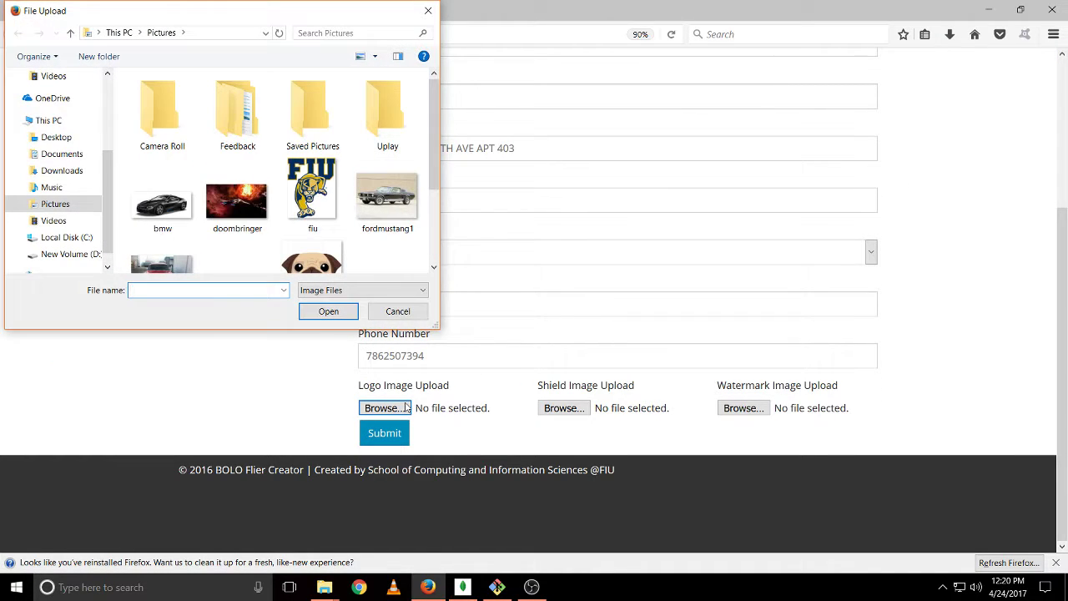
scroll(258, 177, down, 3)
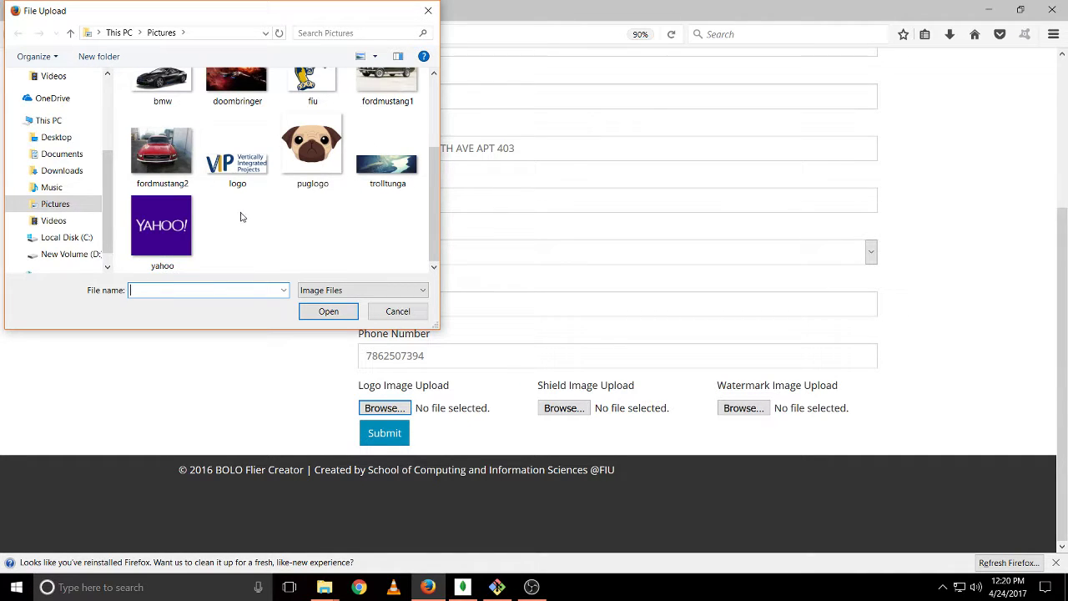
scroll(238, 219, up, 1)
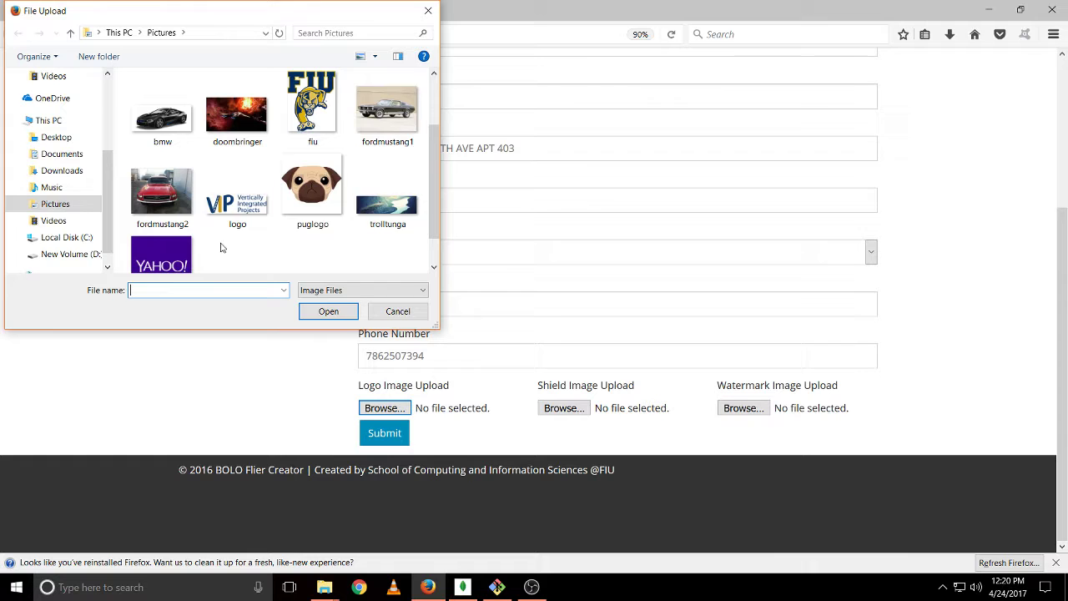
click(296, 131)
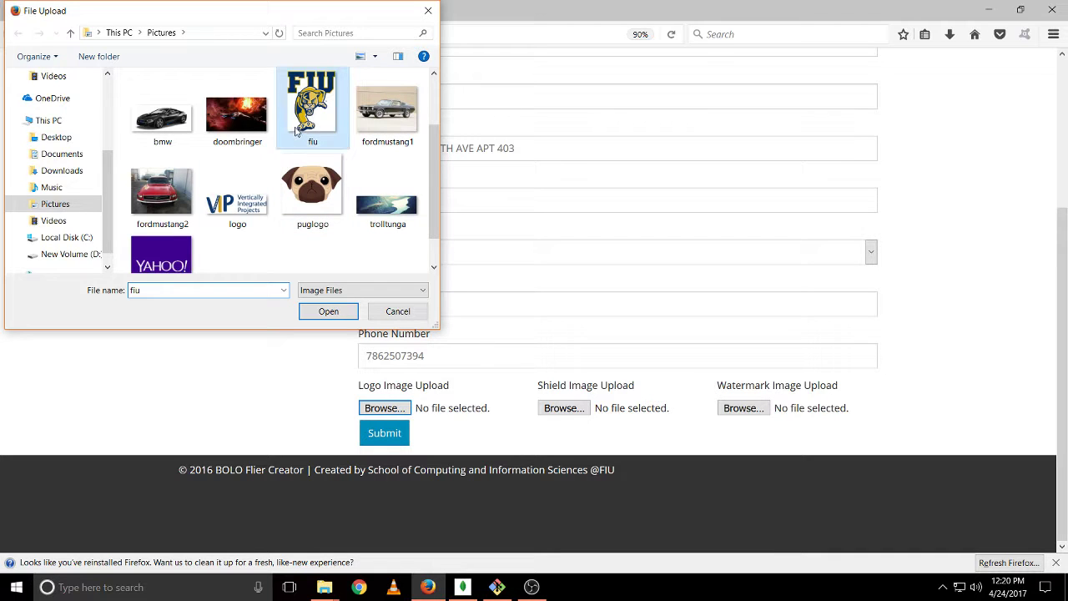
double_click(296, 131)
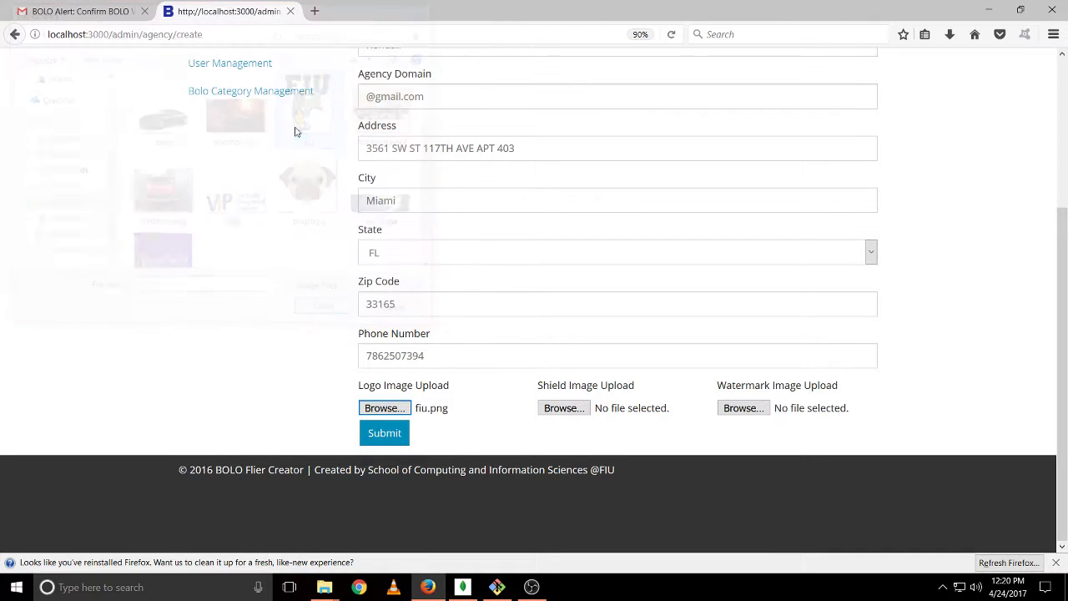
Submit the Kendall registration and confirm Kendall appears in the Agency Directory
click(403, 434)
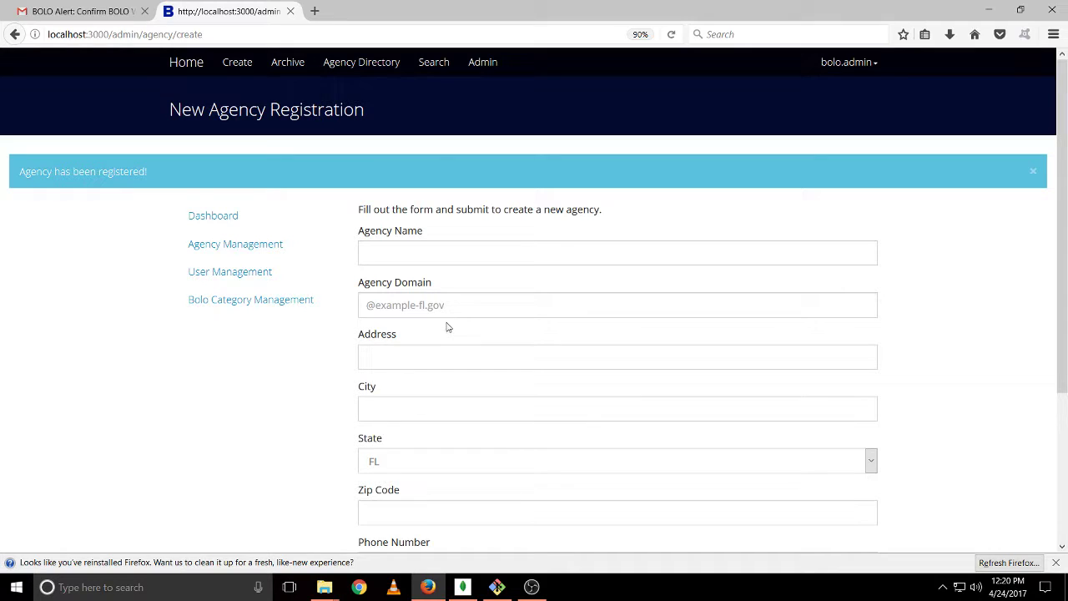
click(280, 249)
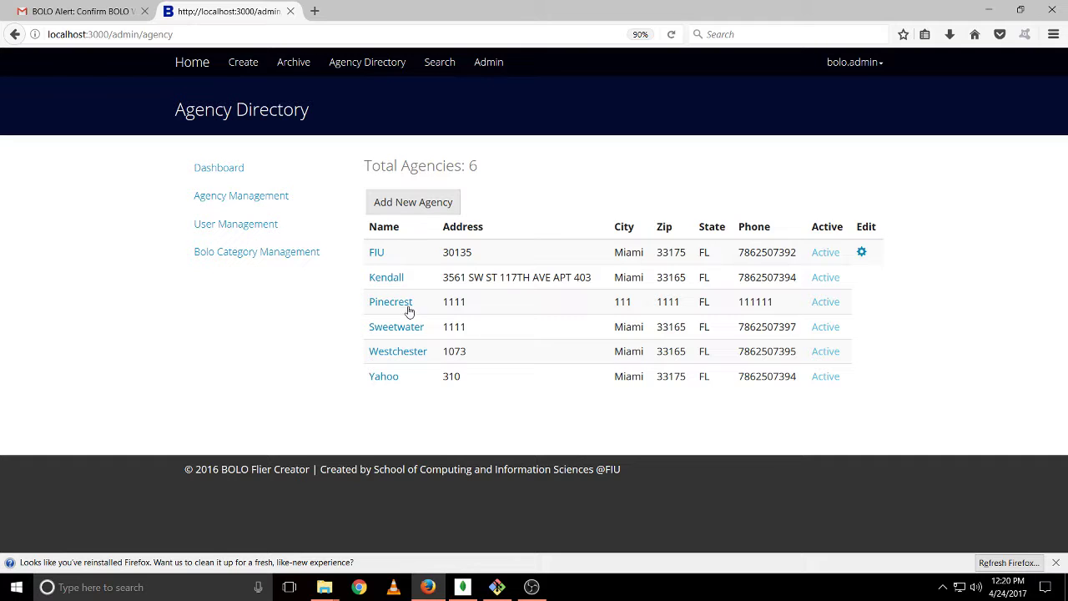
click(402, 278)
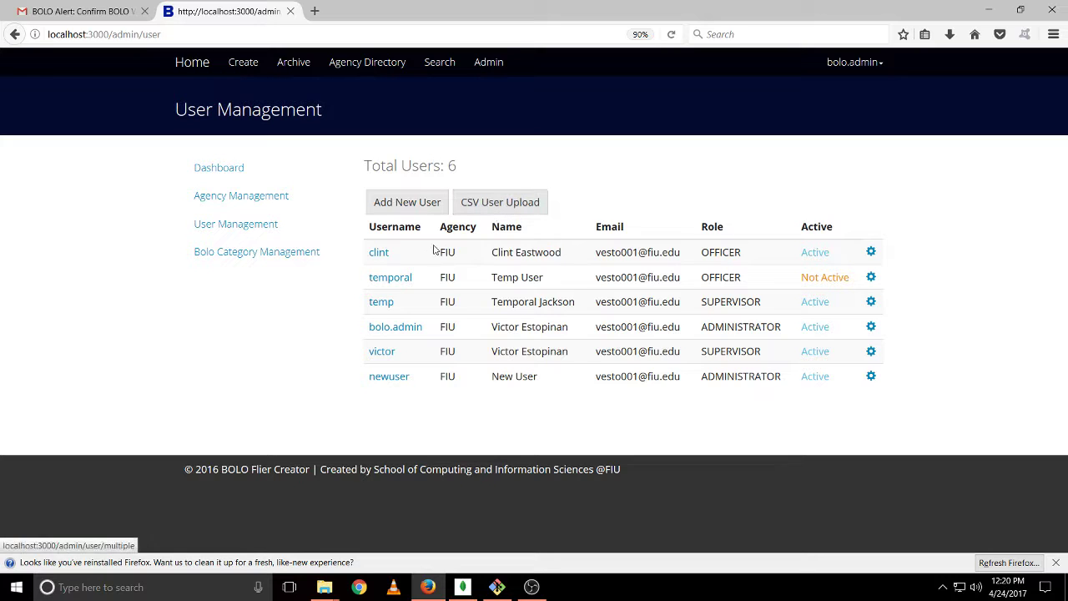
Reset the first listed officer's password, then return to the Admin dashboard
click(386, 256)
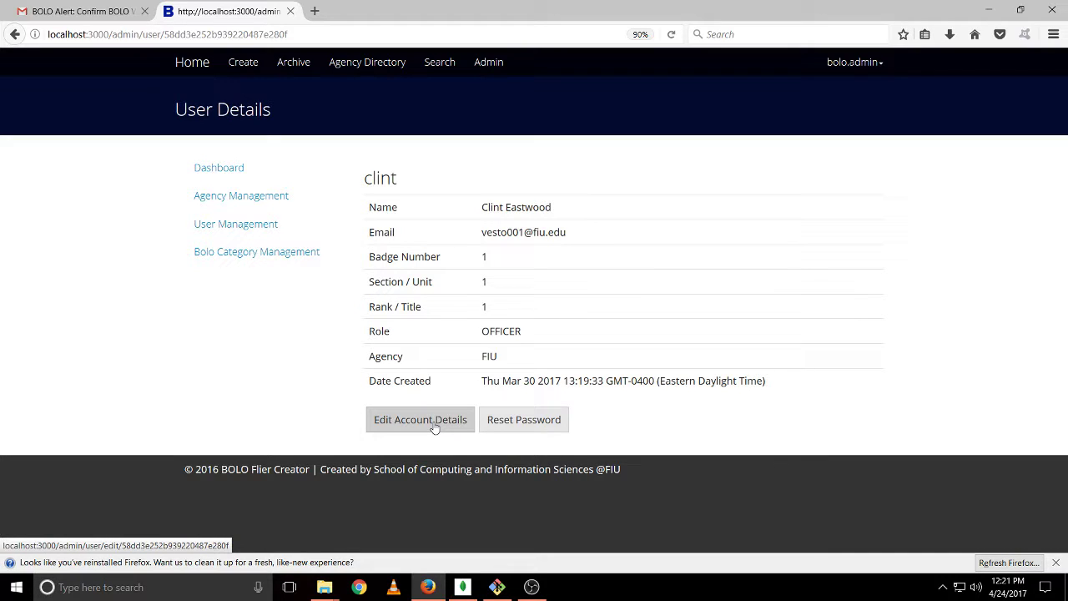
click(536, 424)
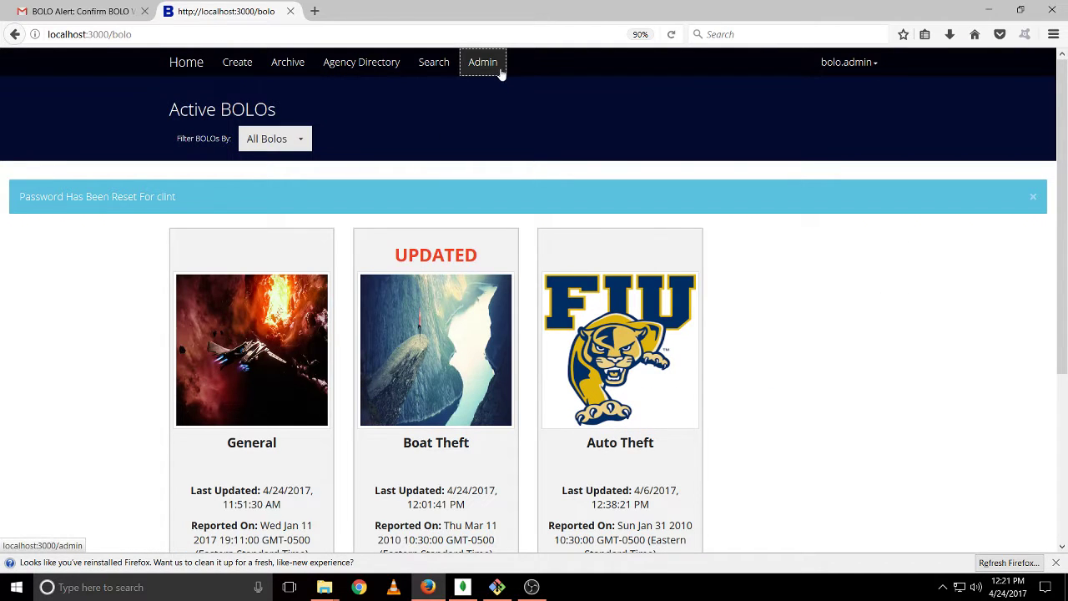
click(501, 73)
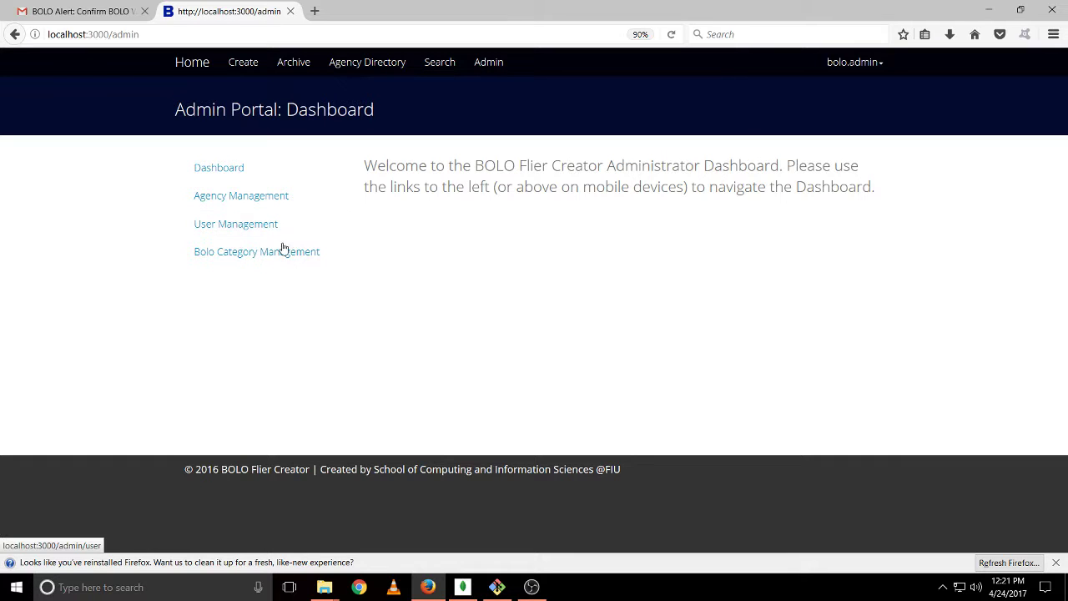
Start a new user registration with username temporal2 and the user's first and last name
click(291, 223)
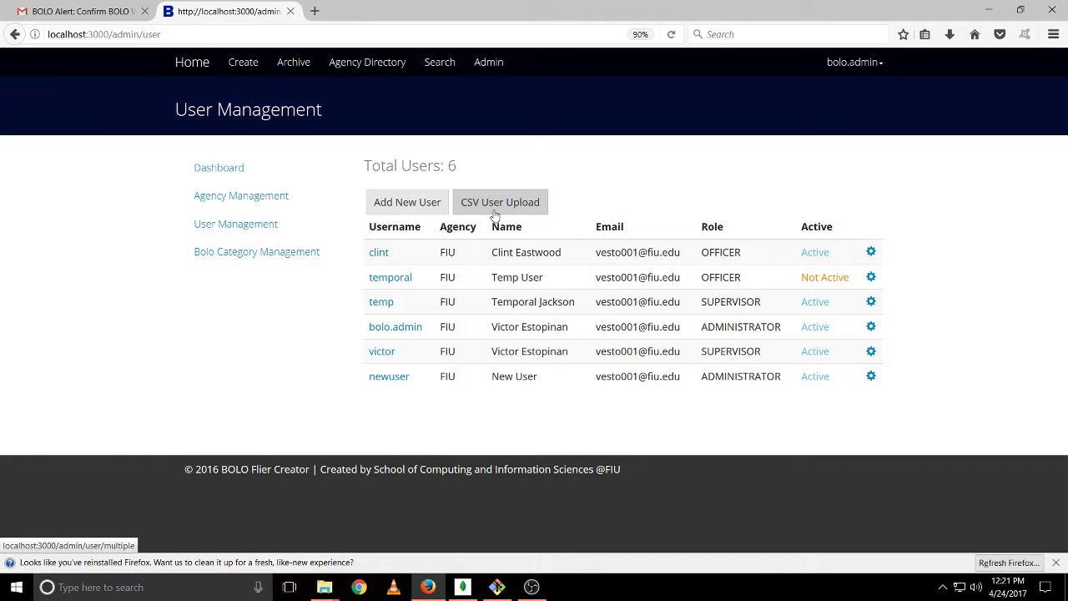
click(409, 209)
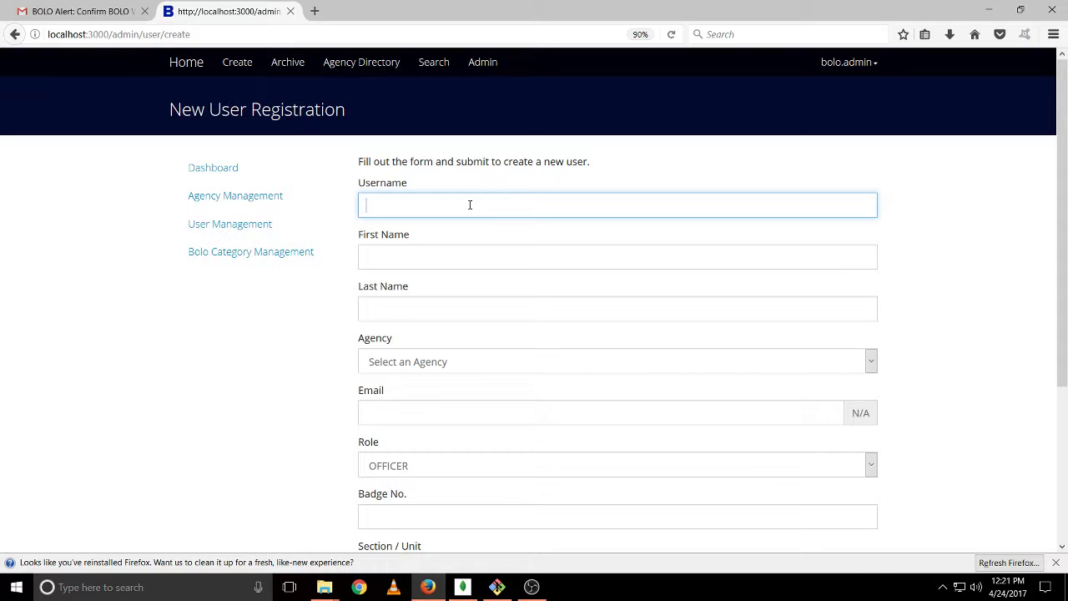
text(temporal2)
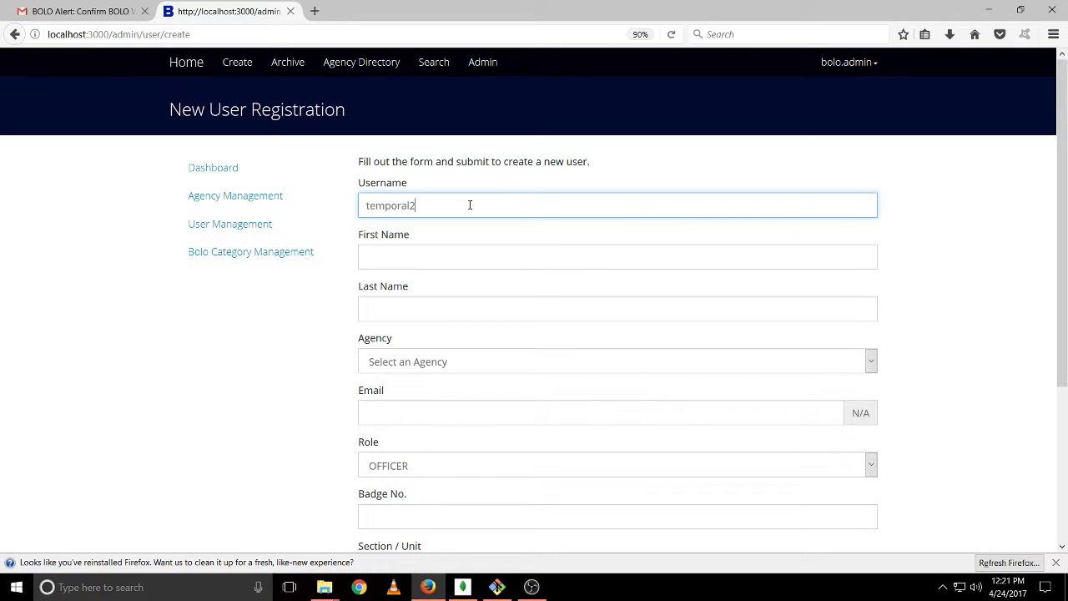
key(Tab)
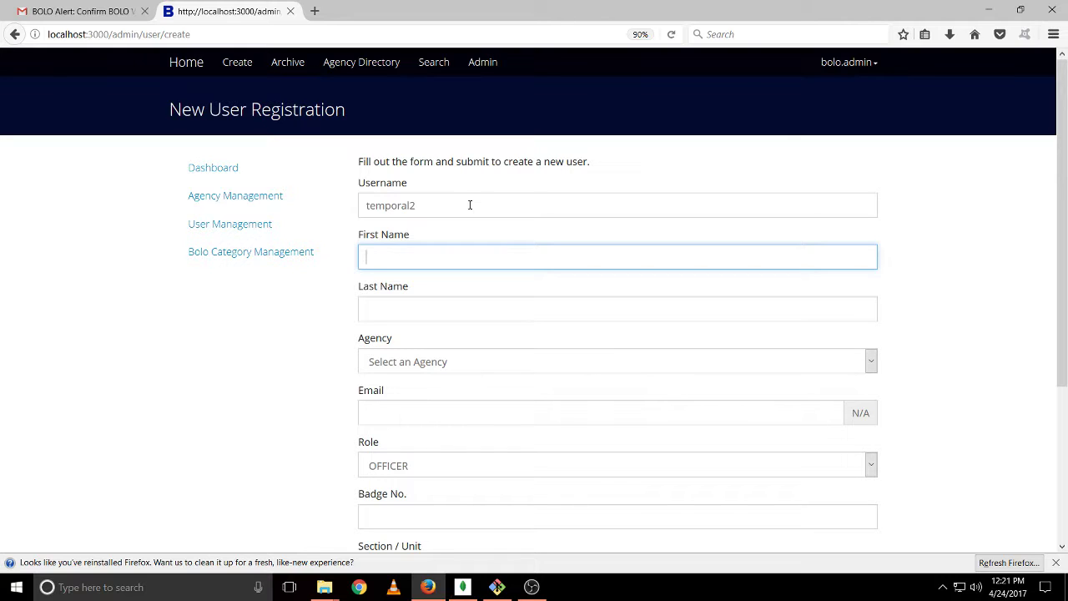
key(Tab)
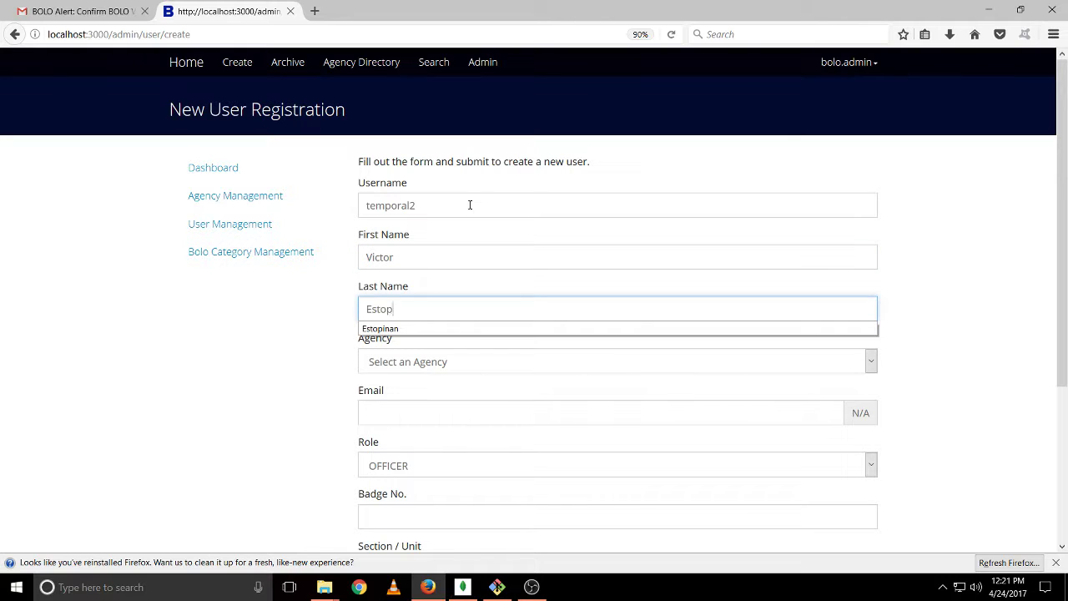
key(Tab)
Assign the new user to the FIU agency and enter their e-mail address
click(505, 362)
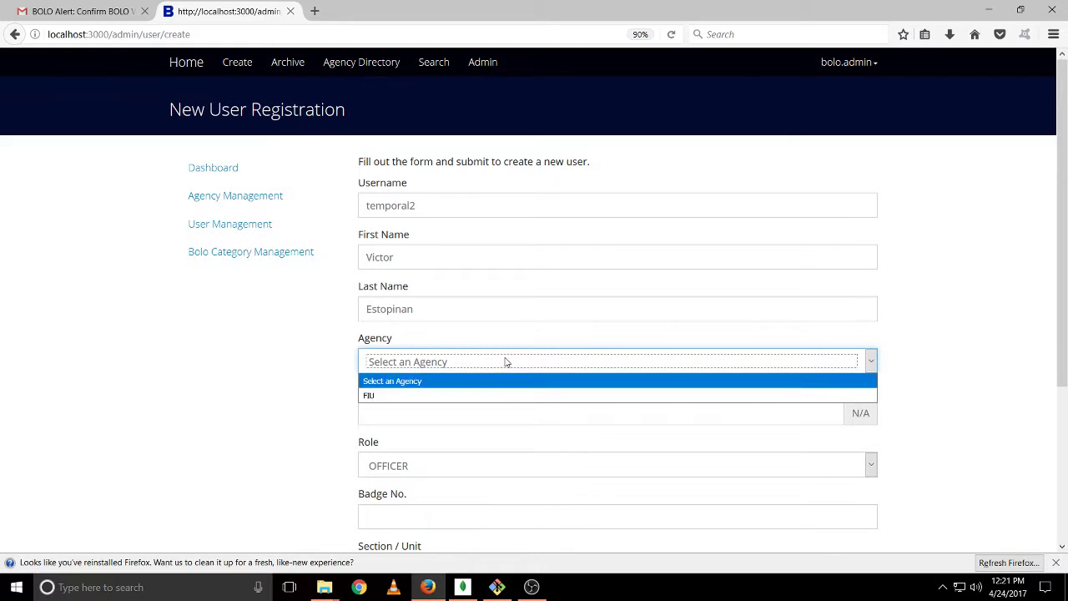
click(472, 396)
scroll(472, 400, down, 2)
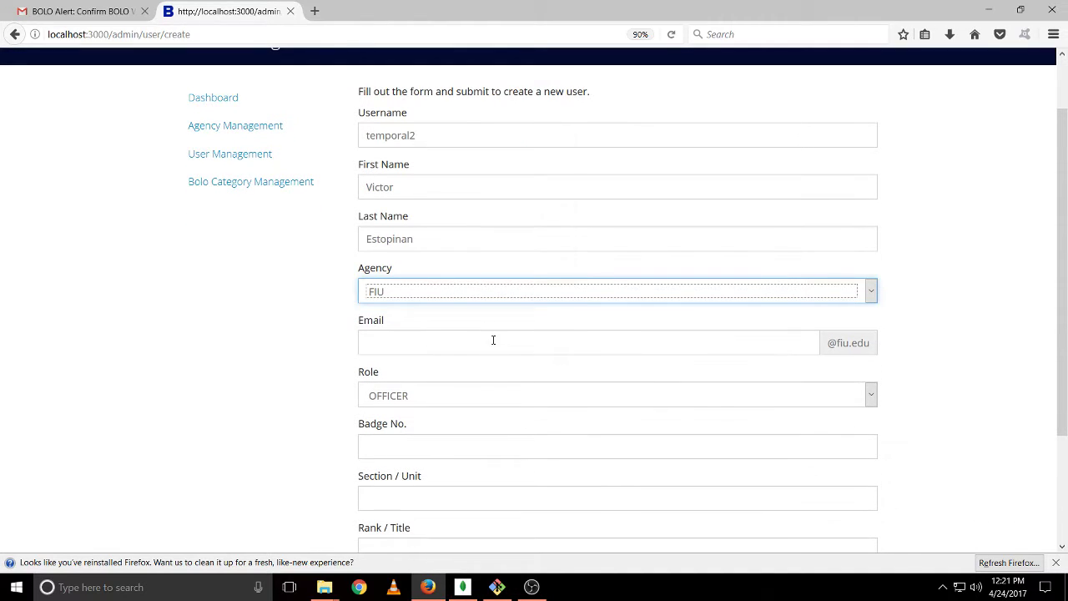
click(493, 340)
scroll(964, 283, down, 2)
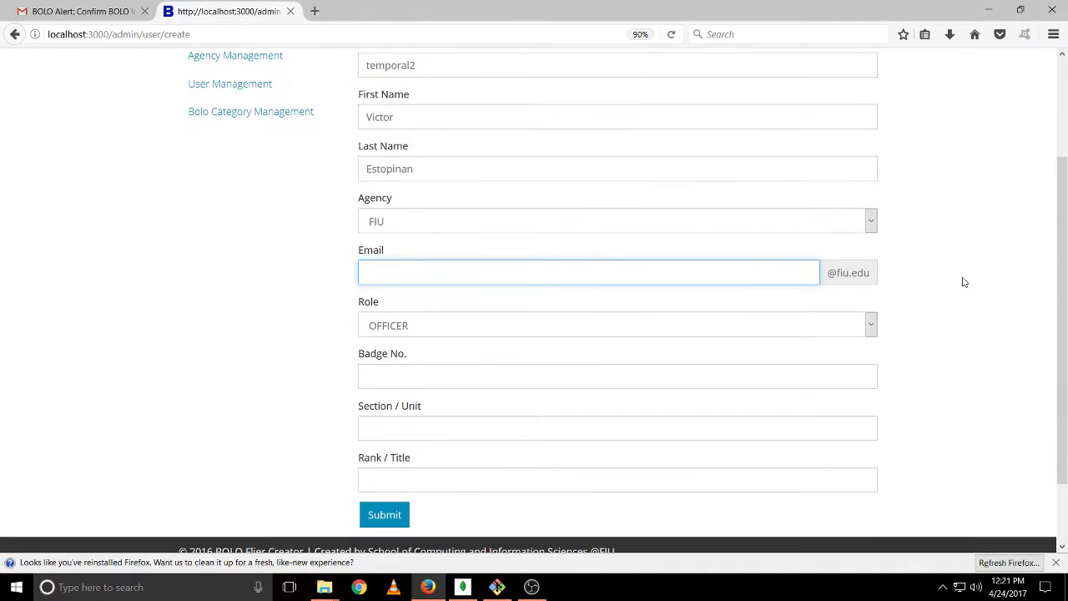
key(Tab)
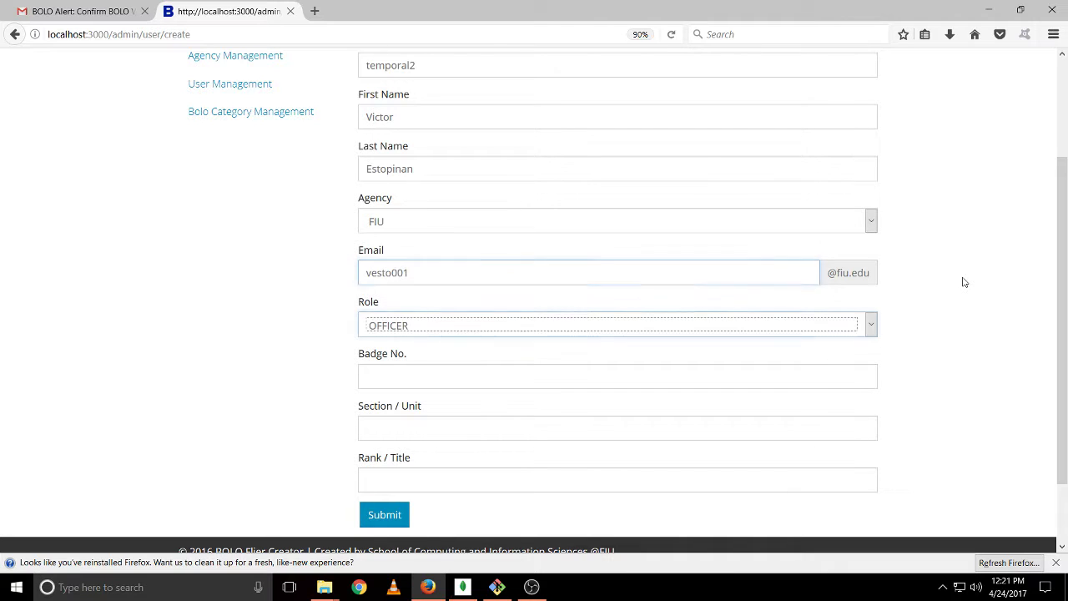
key(Tab)
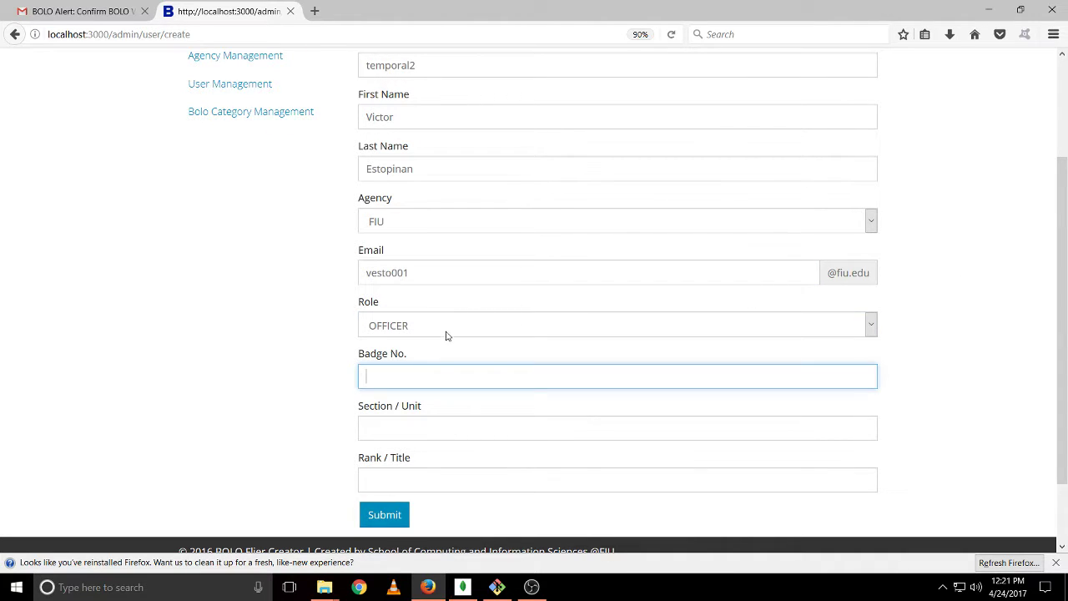
Set role ADMINISTRATOR, badge 1, section 1, rank 1, and submit the registration
click(447, 334)
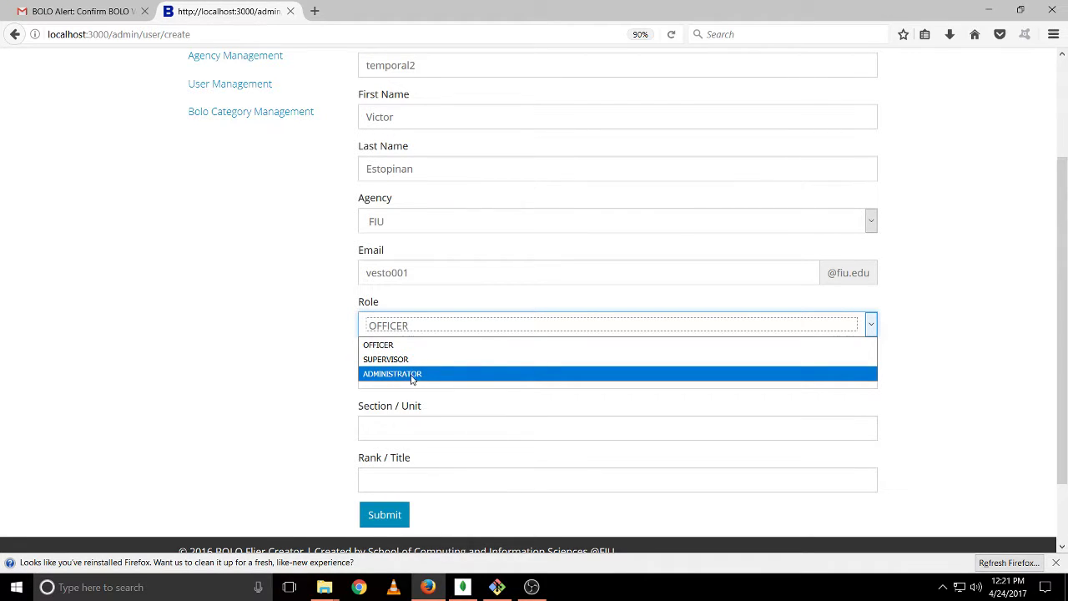
click(288, 363)
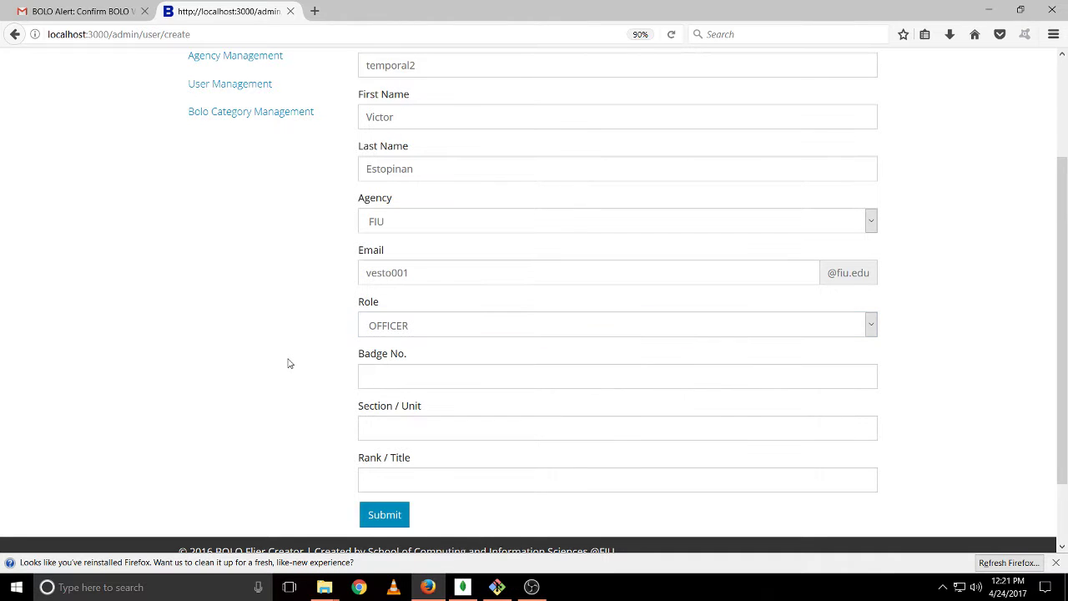
click(432, 333)
click(422, 373)
click(422, 373)
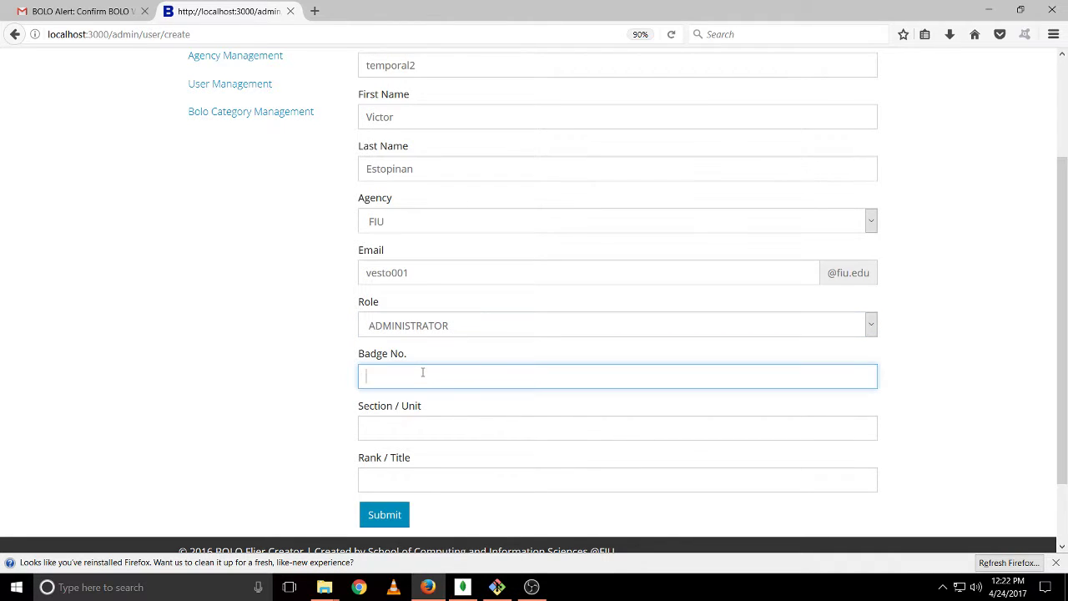
text(1)
click(453, 421)
text(1)
click(417, 488)
text(1)
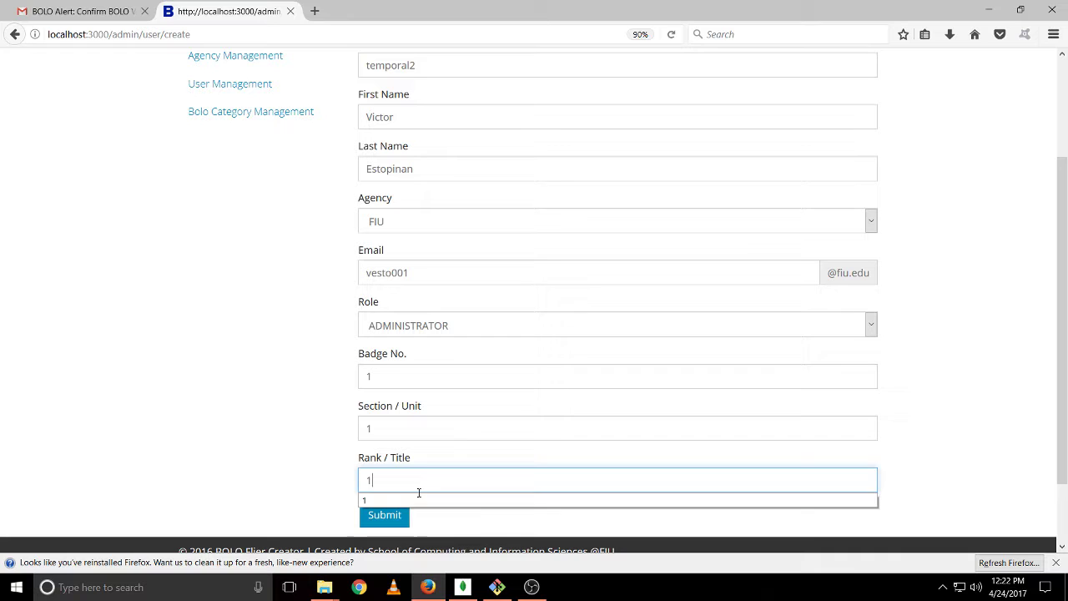
click(384, 515)
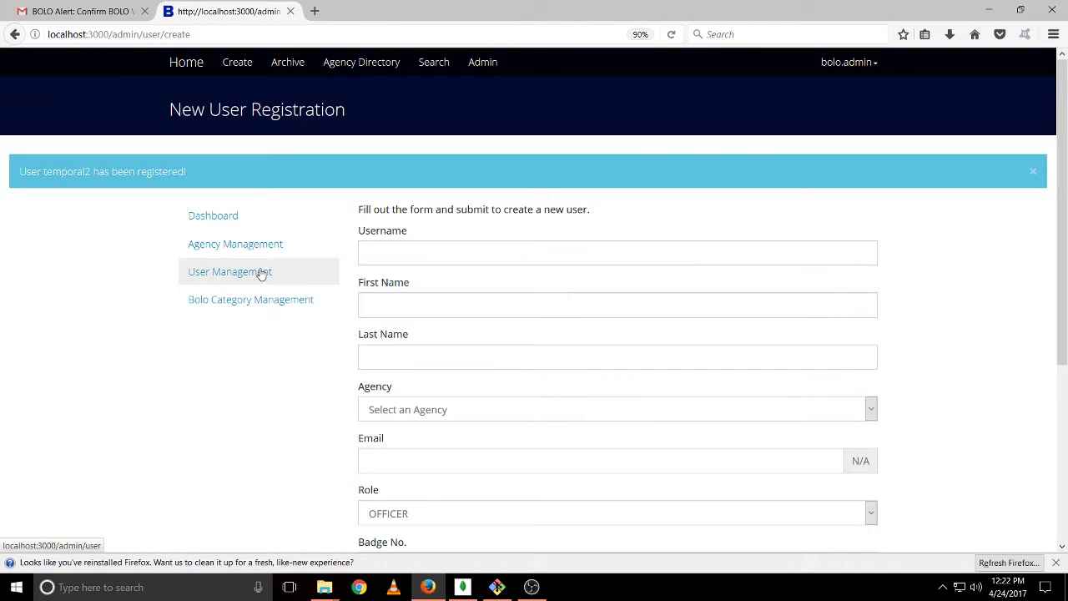
Return to User Management to see temporal2 listed as a Not Active administrator
click(261, 274)
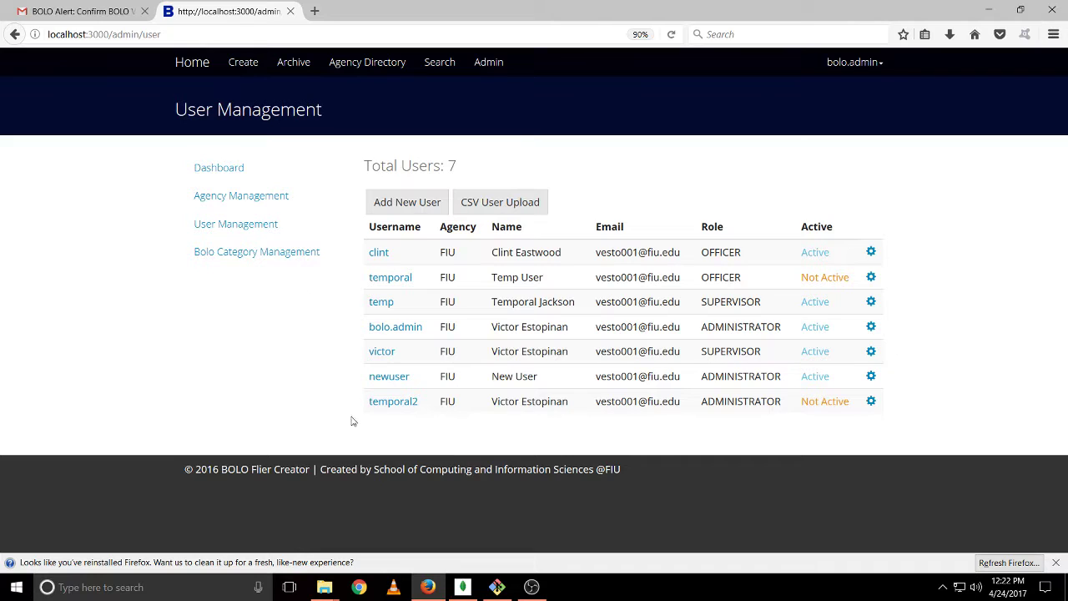
In Bolo Category Management, add a 'Weapon' field to the Auto Theft category
click(270, 254)
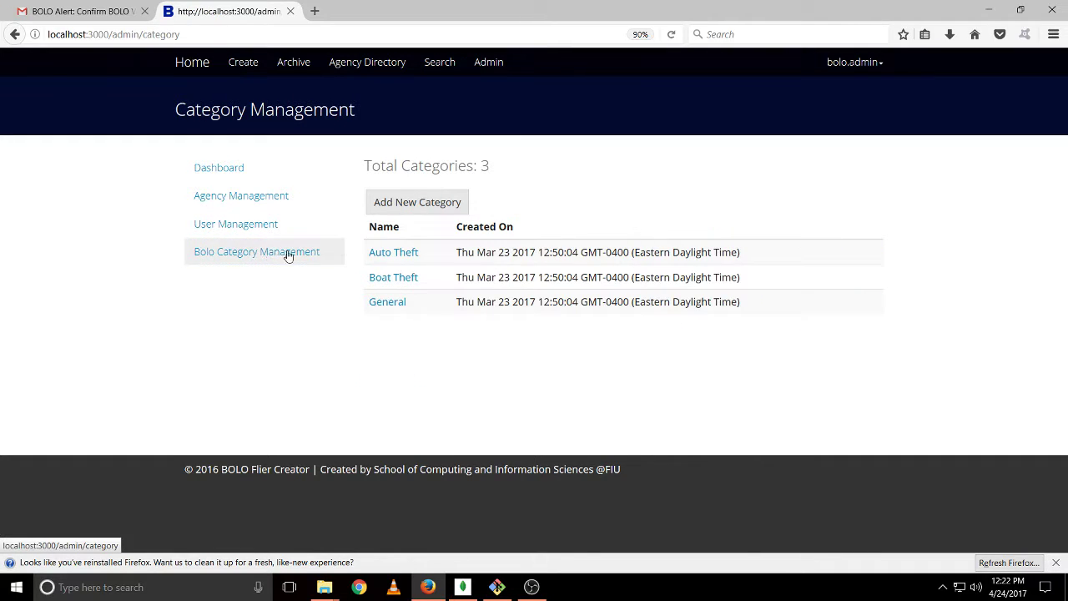
click(405, 252)
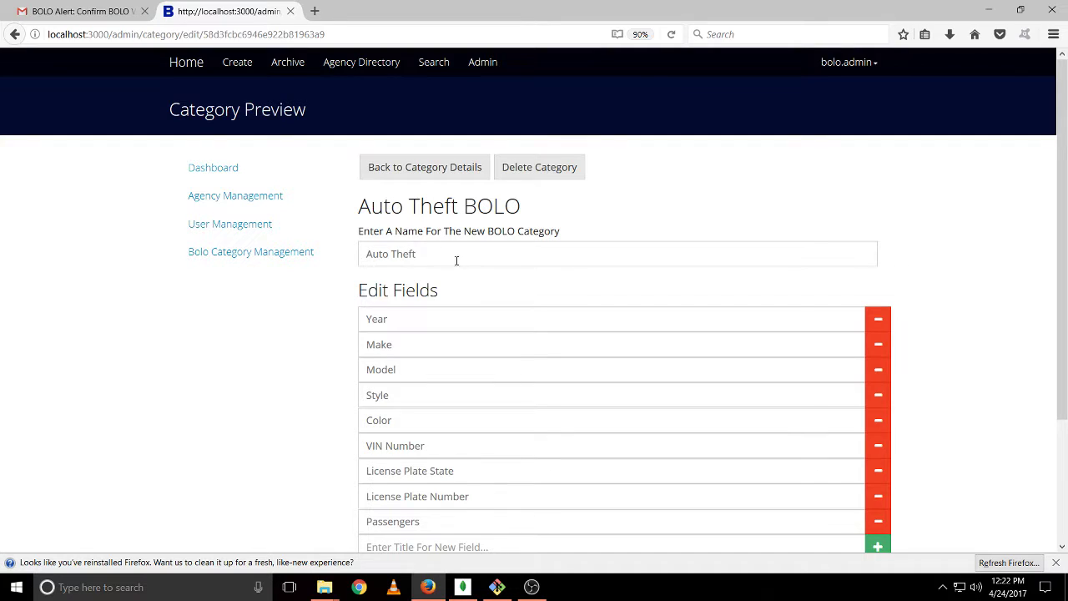
scroll(551, 389, down, 3)
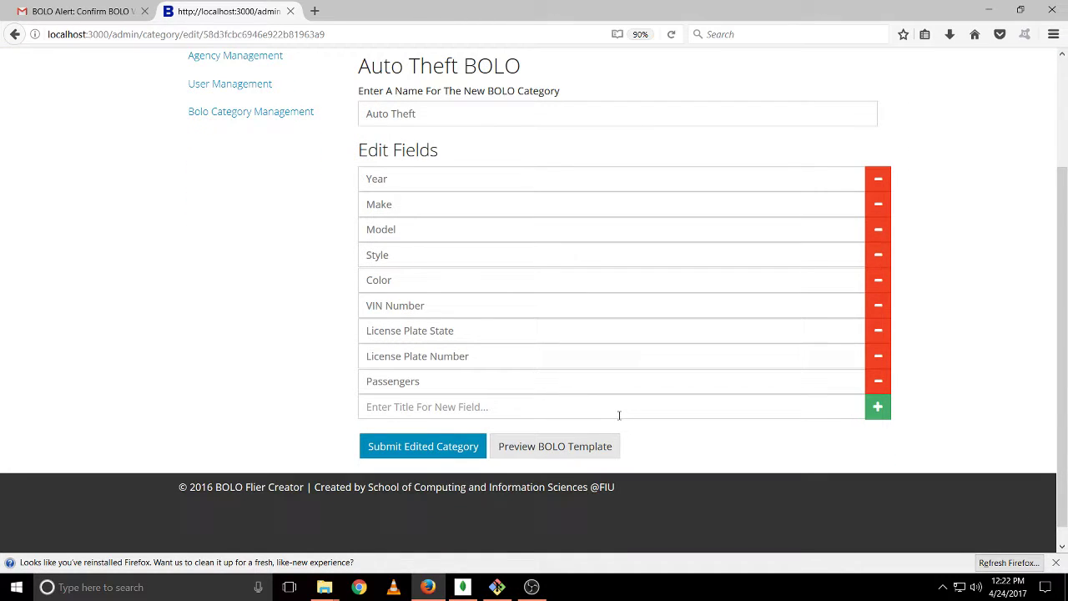
click(475, 398)
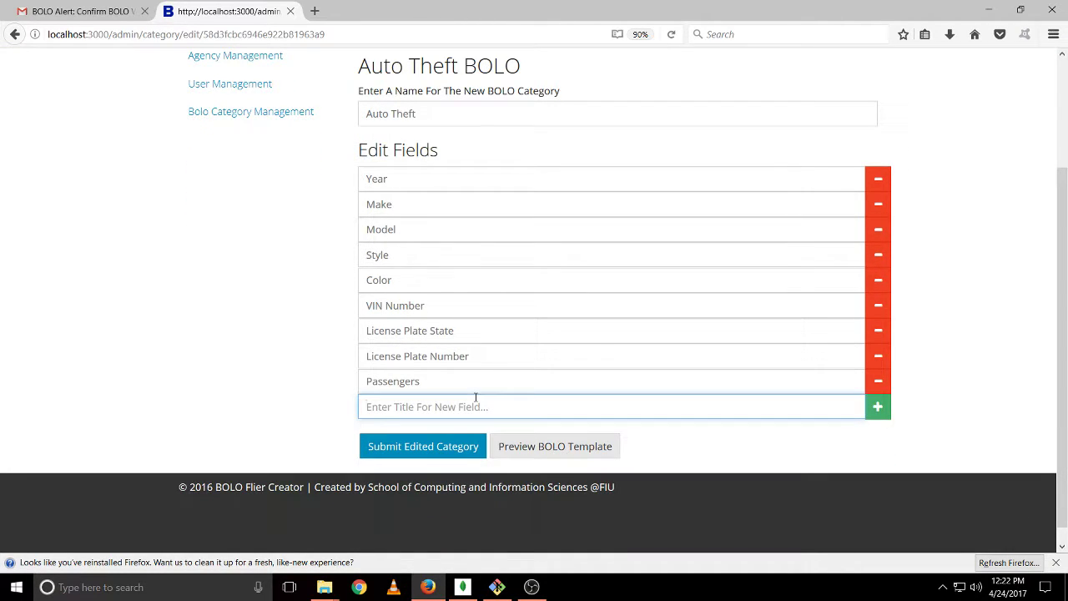
text(Weapon)
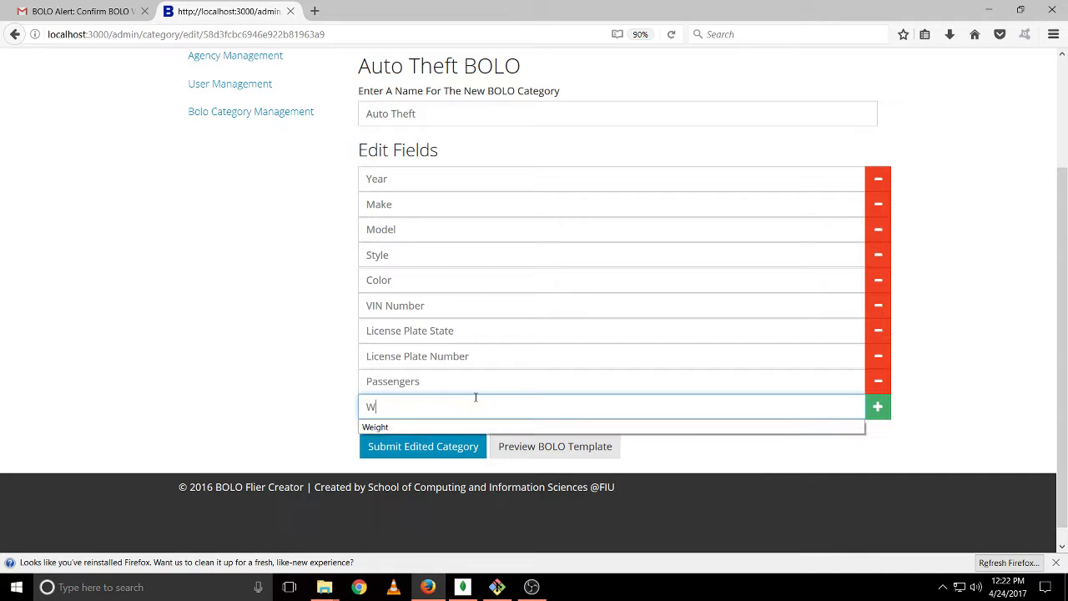
click(878, 407)
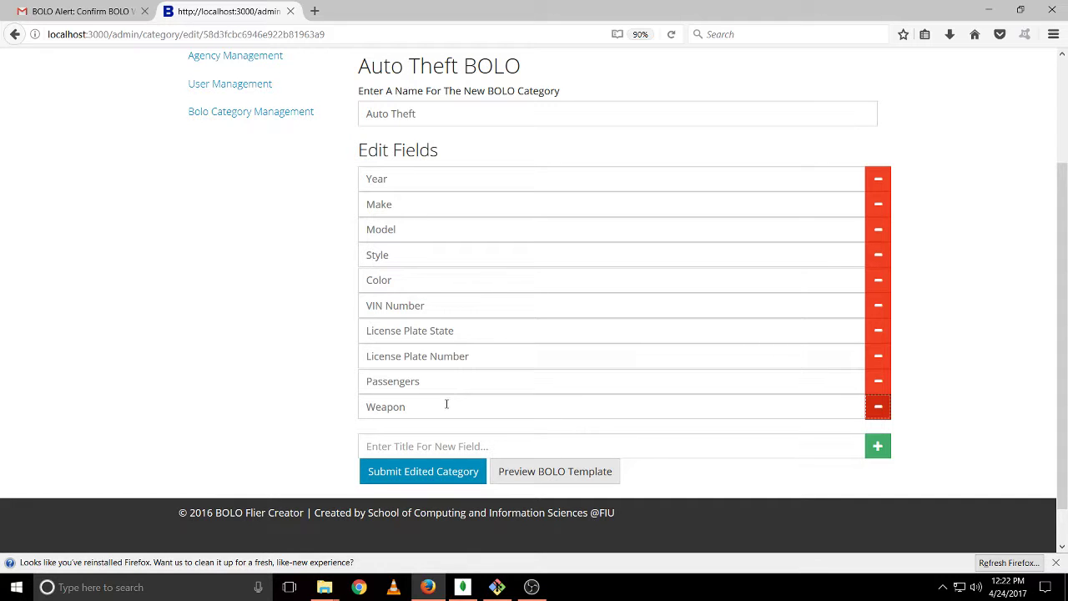
click(551, 479)
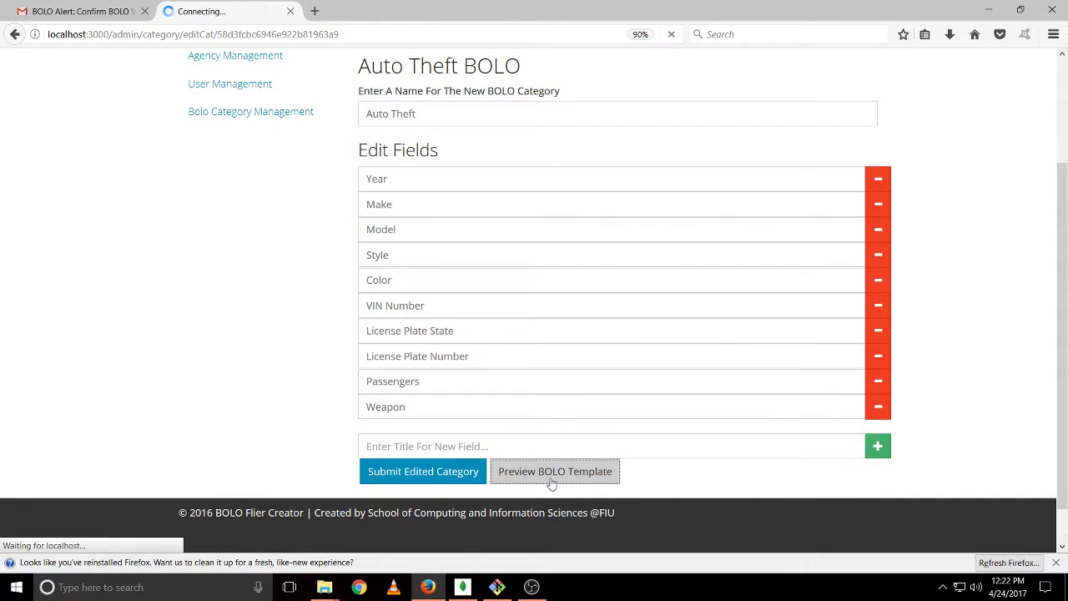
scroll(565, 334, down, 7)
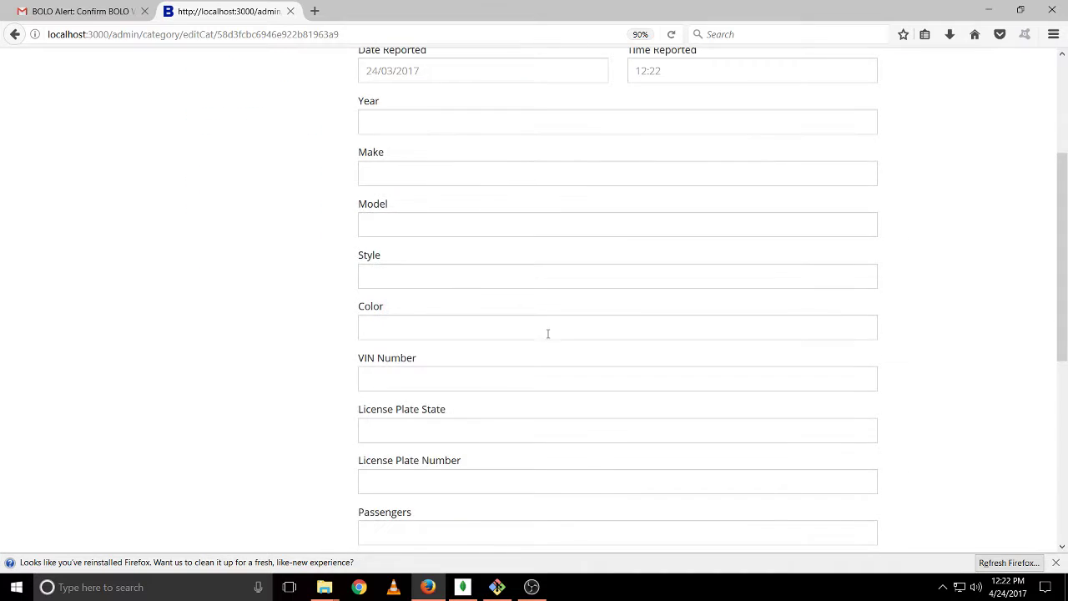
scroll(540, 343, up, 2)
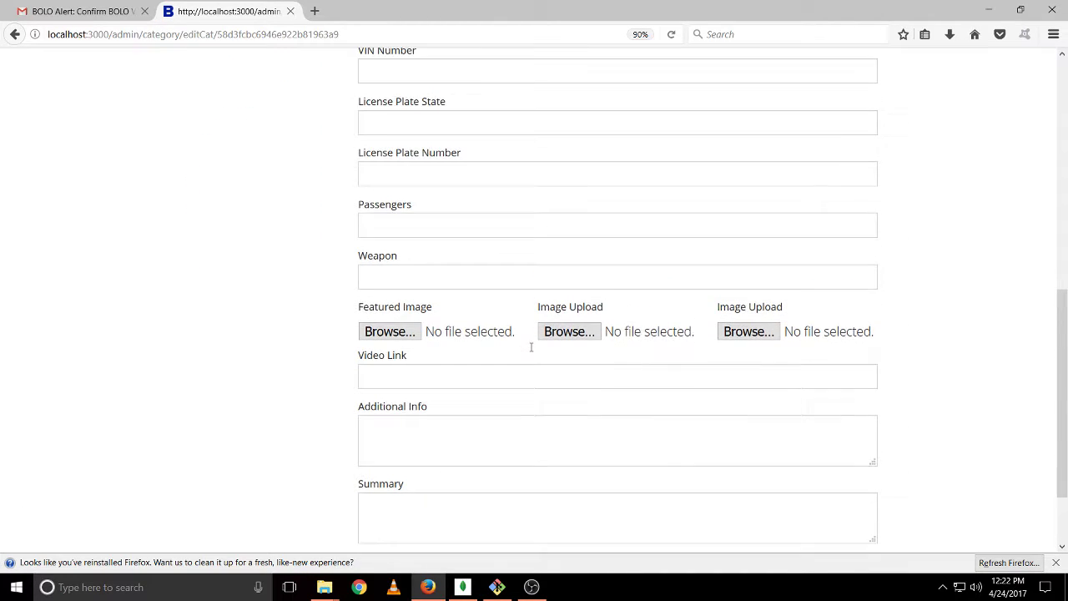
click(410, 302)
scroll(412, 305, up, 6)
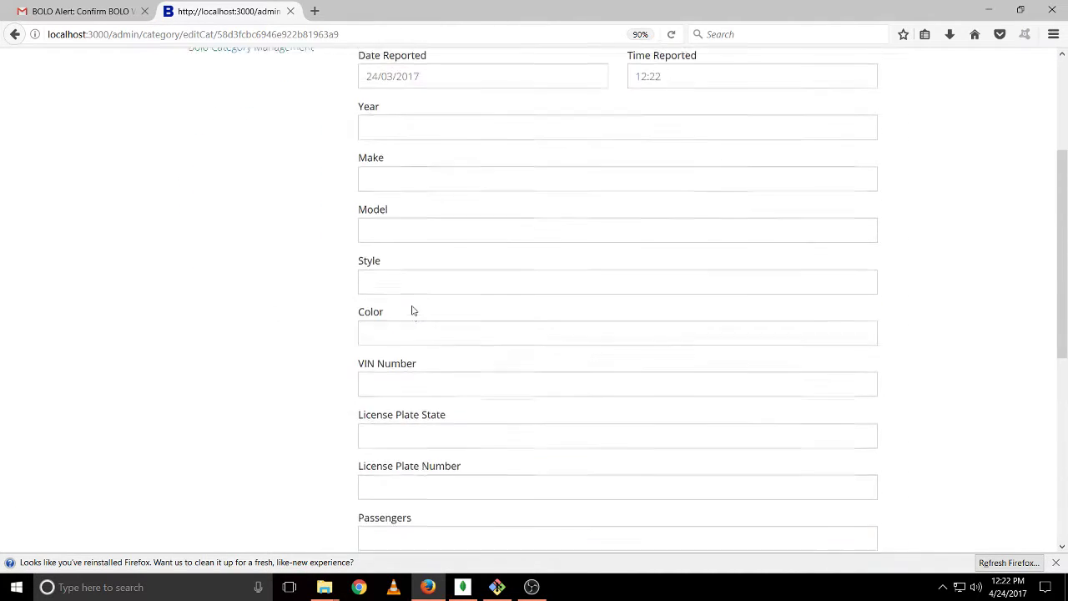
click(421, 173)
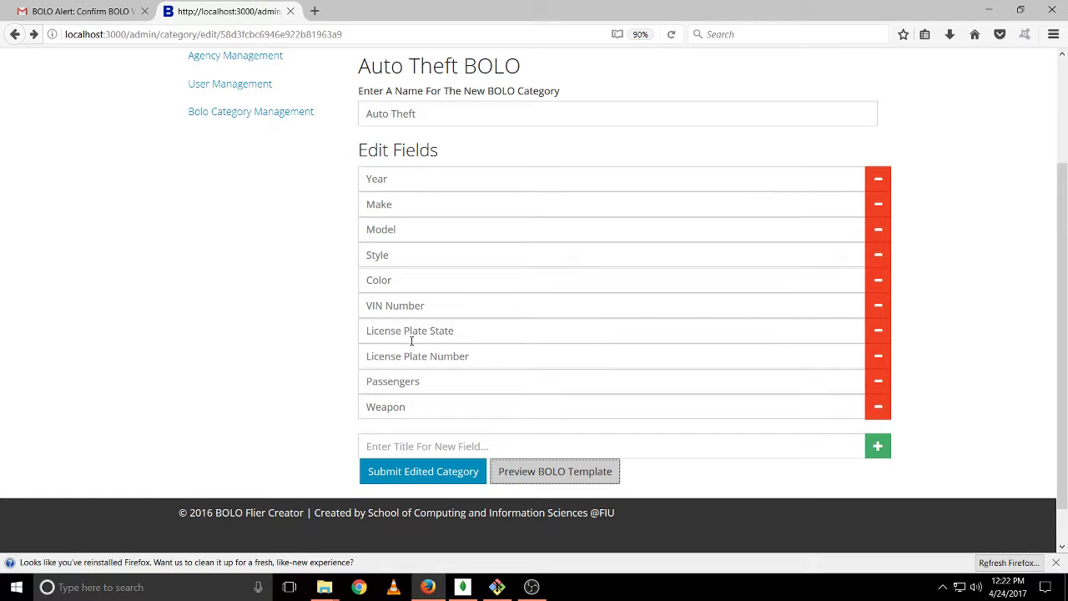
Submit the edited Auto Theft category, then attempt to delete it, which is refused
click(434, 471)
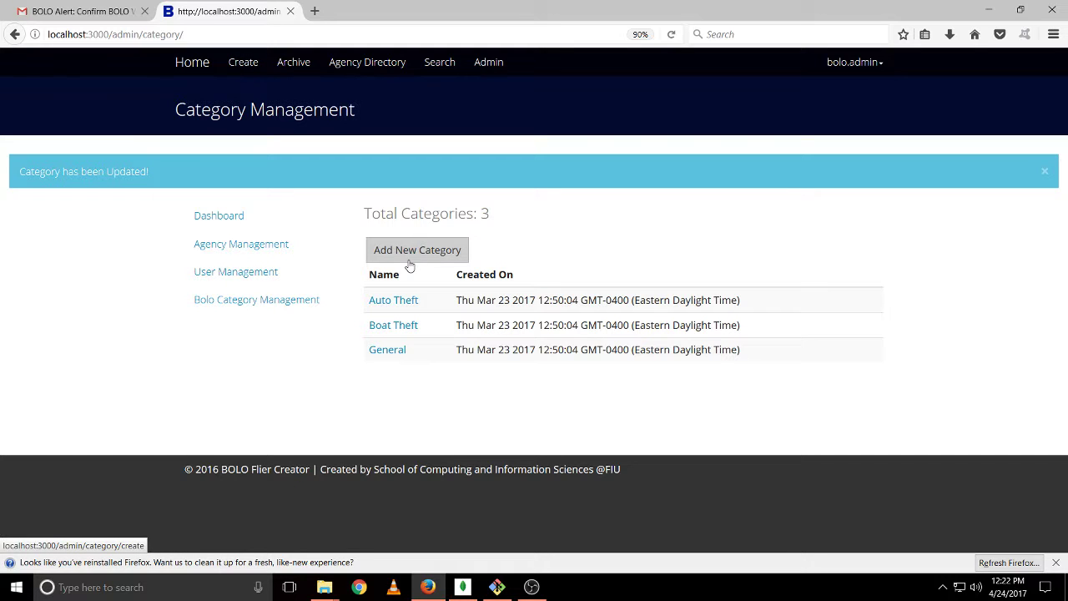
click(408, 310)
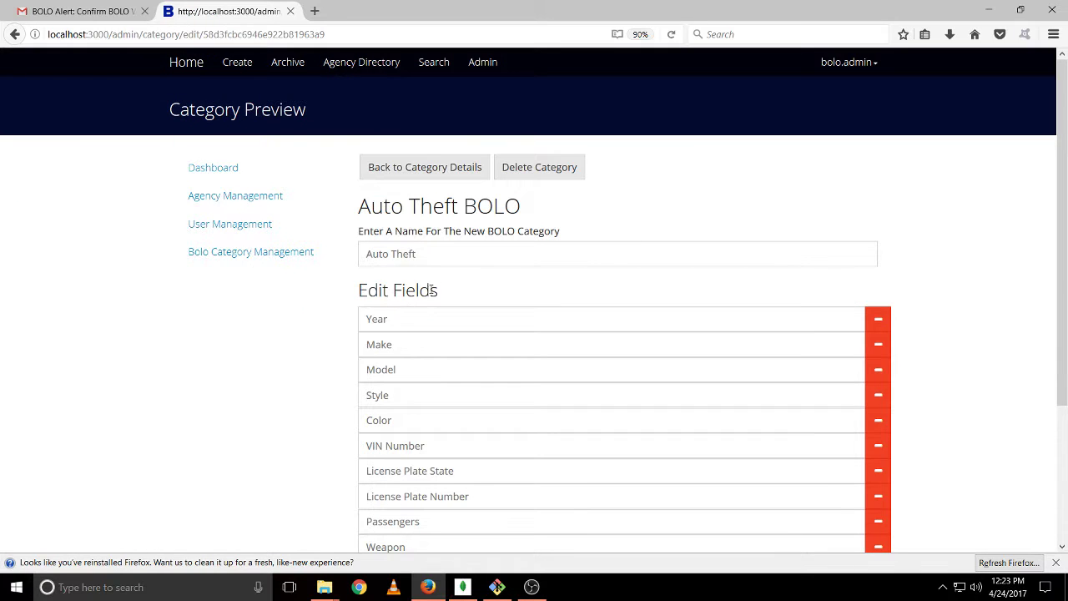
click(566, 175)
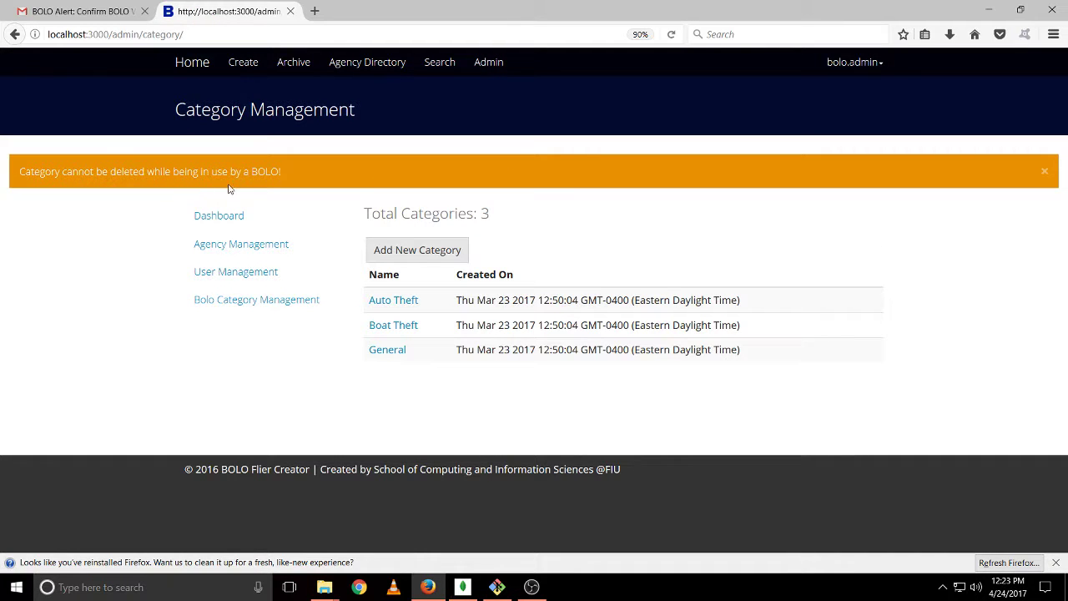
click(202, 71)
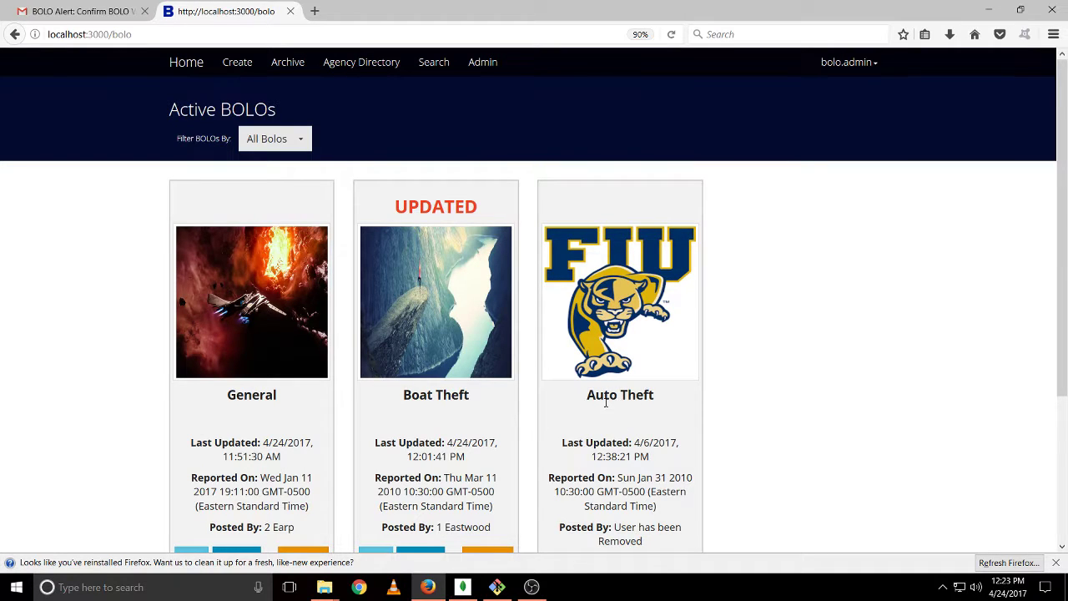
click(488, 68)
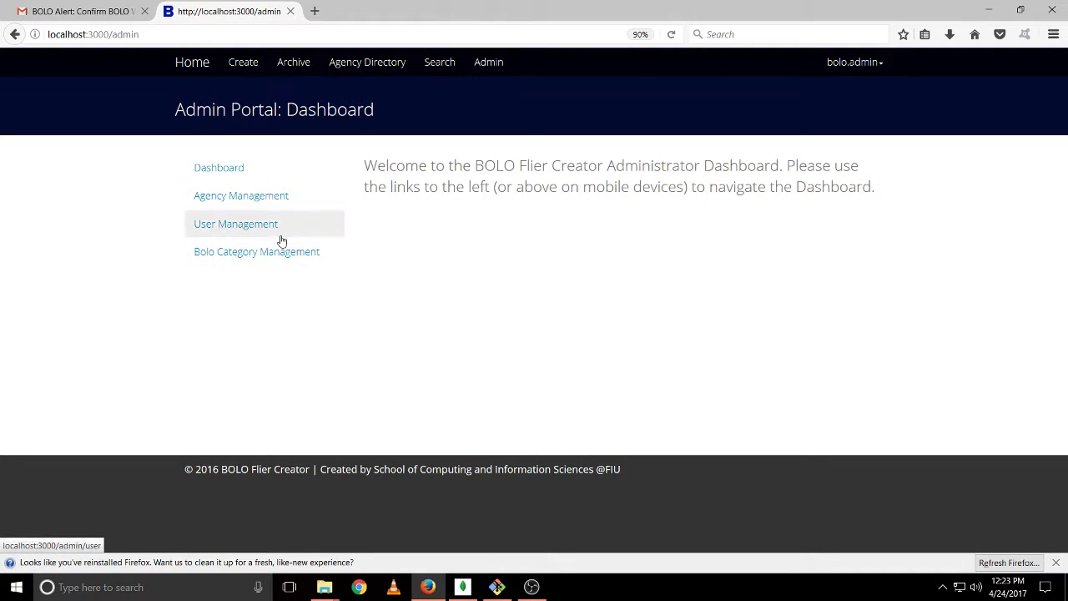
click(270, 261)
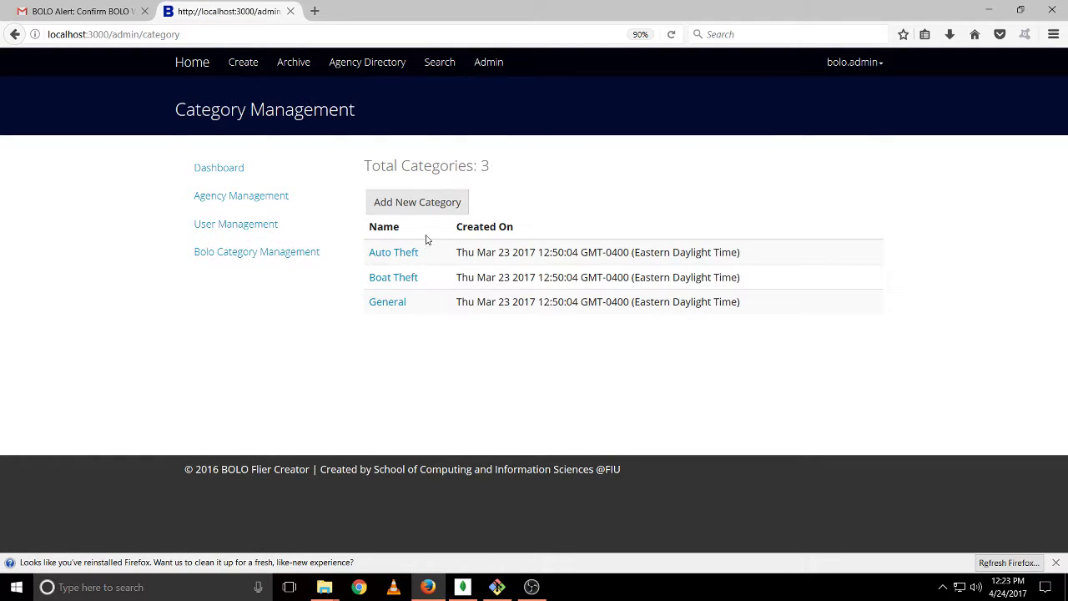
Create and submit a new 'Arson' category with a Name field
click(425, 206)
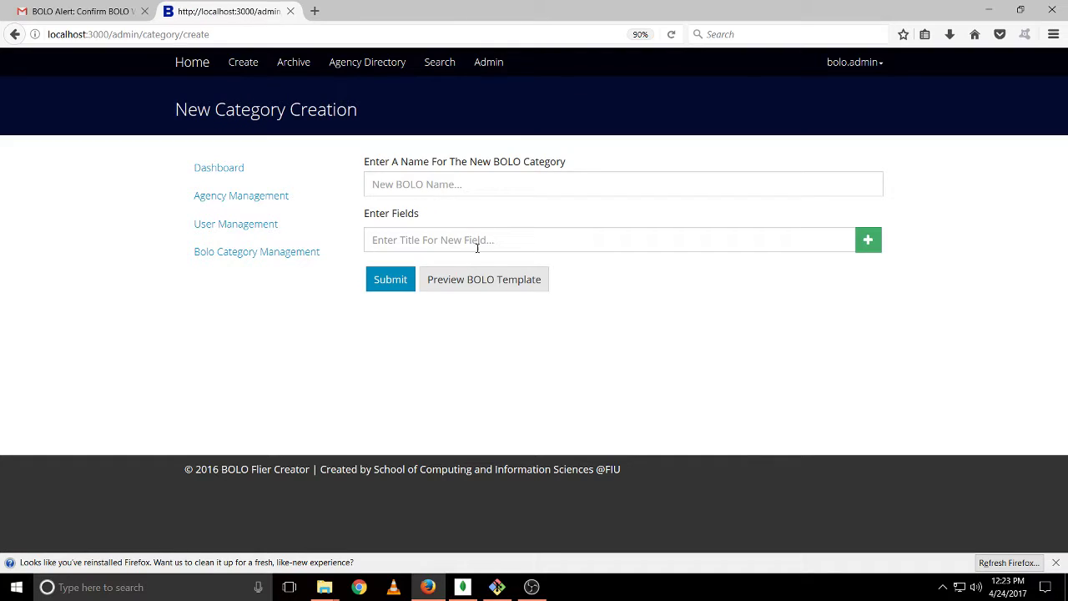
click(403, 194)
text(Arson)
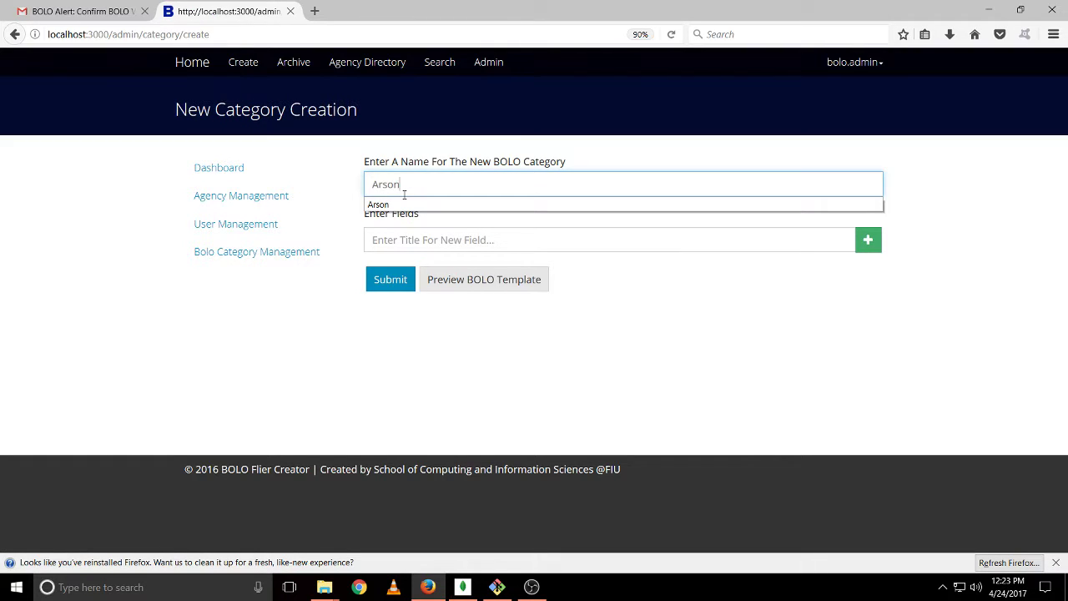
key(Tab)
text(Name)
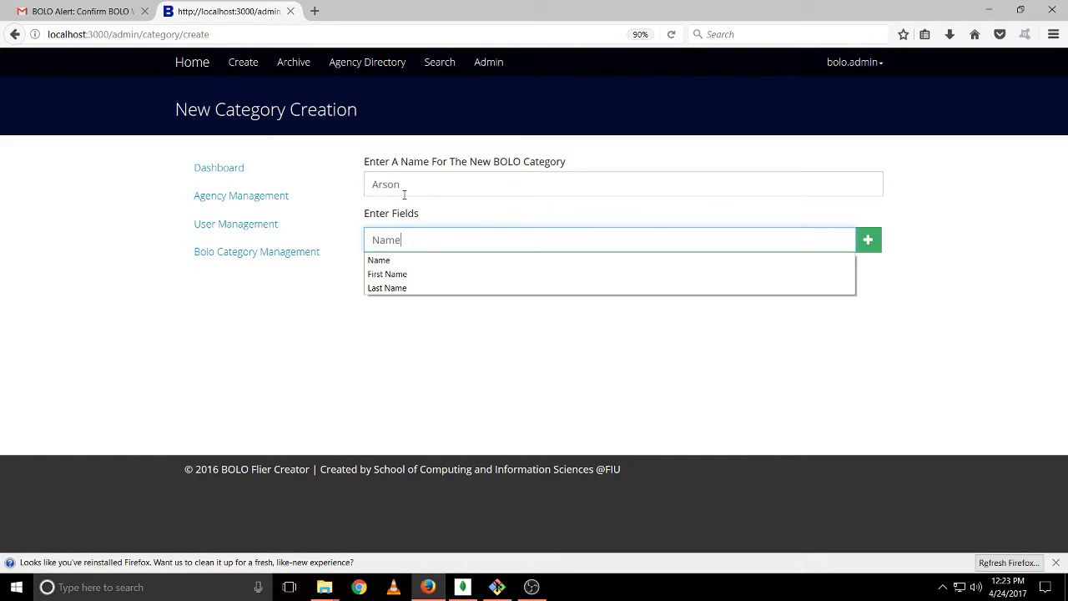
key(Down)
click(874, 241)
click(372, 314)
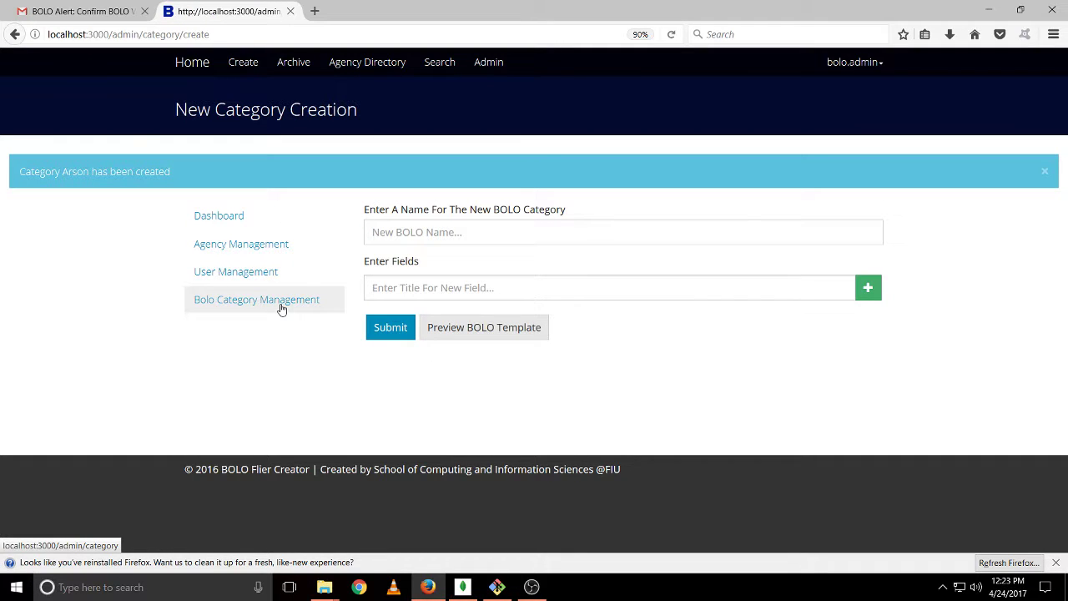
Delete the Arson category from the category list
click(282, 305)
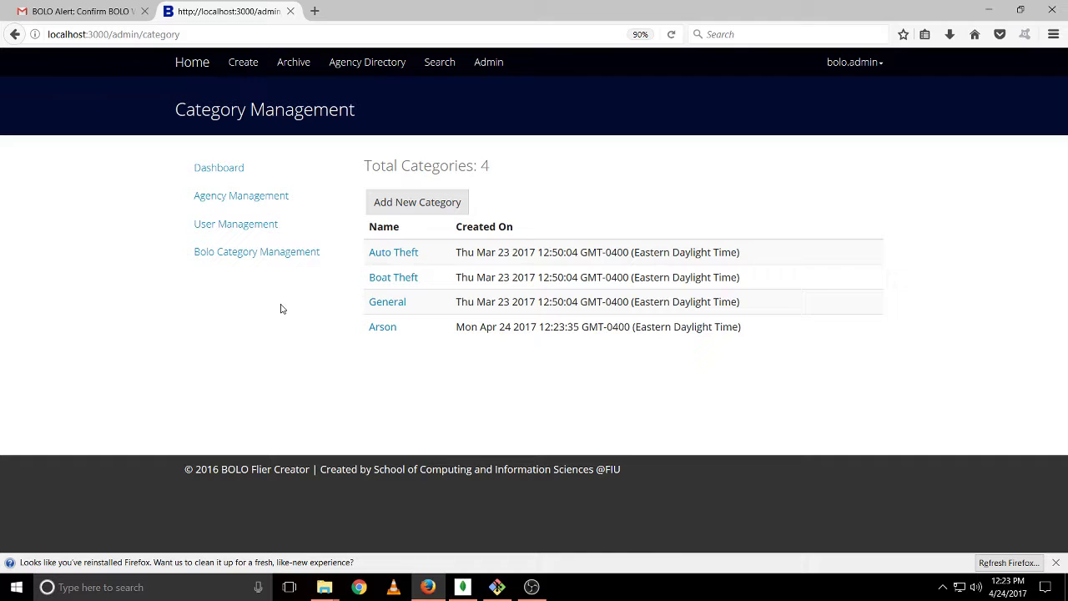
click(383, 328)
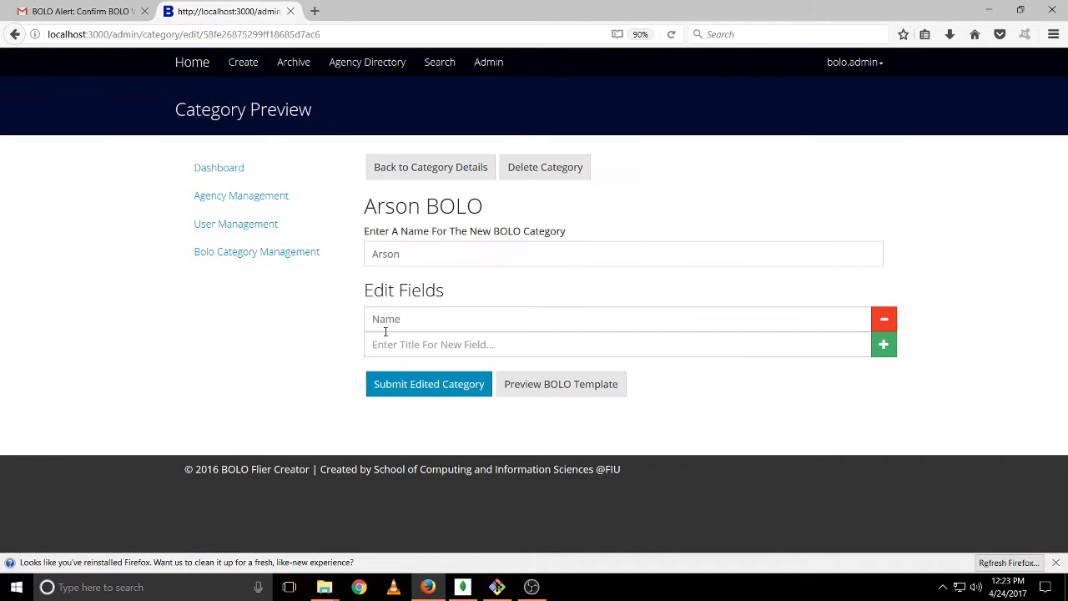
click(553, 172)
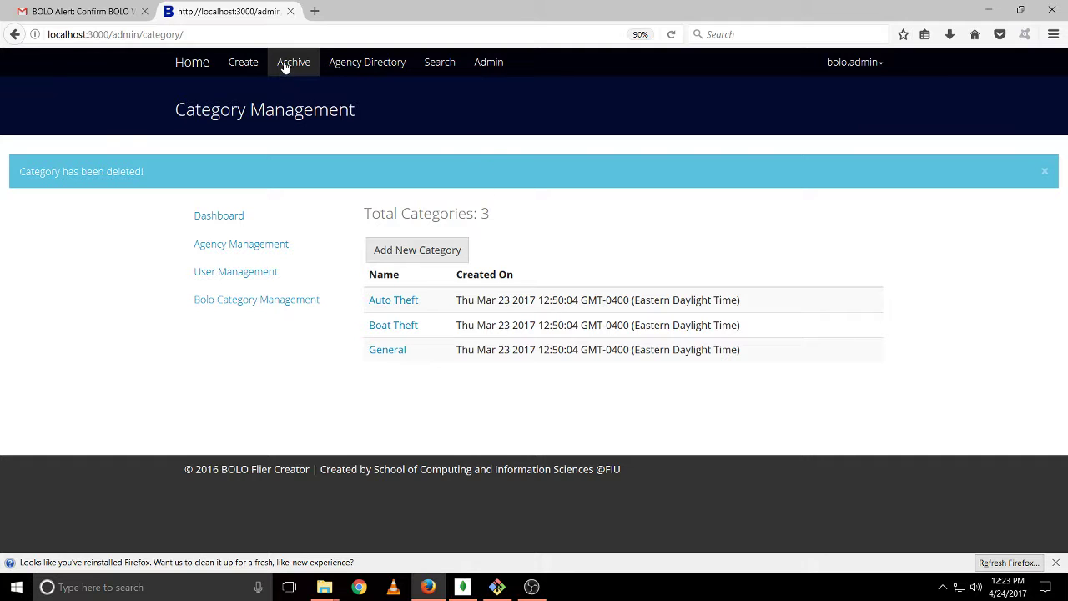
On the Home page, try editing the General BOLO, then archive it and confirm
click(196, 72)
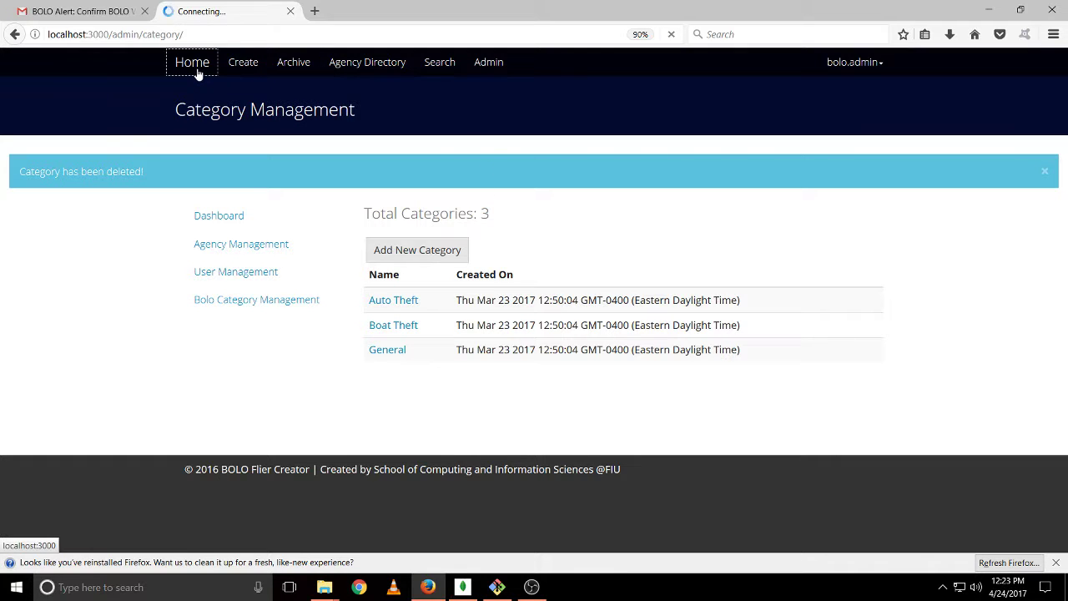
scroll(125, 219, down, 3)
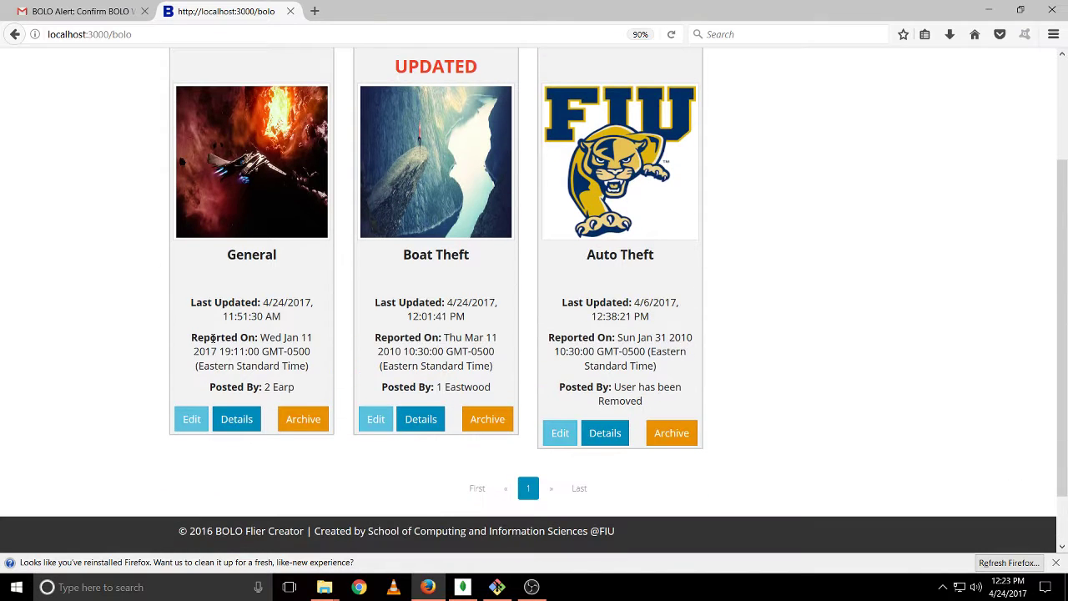
scroll(341, 192, up, 2)
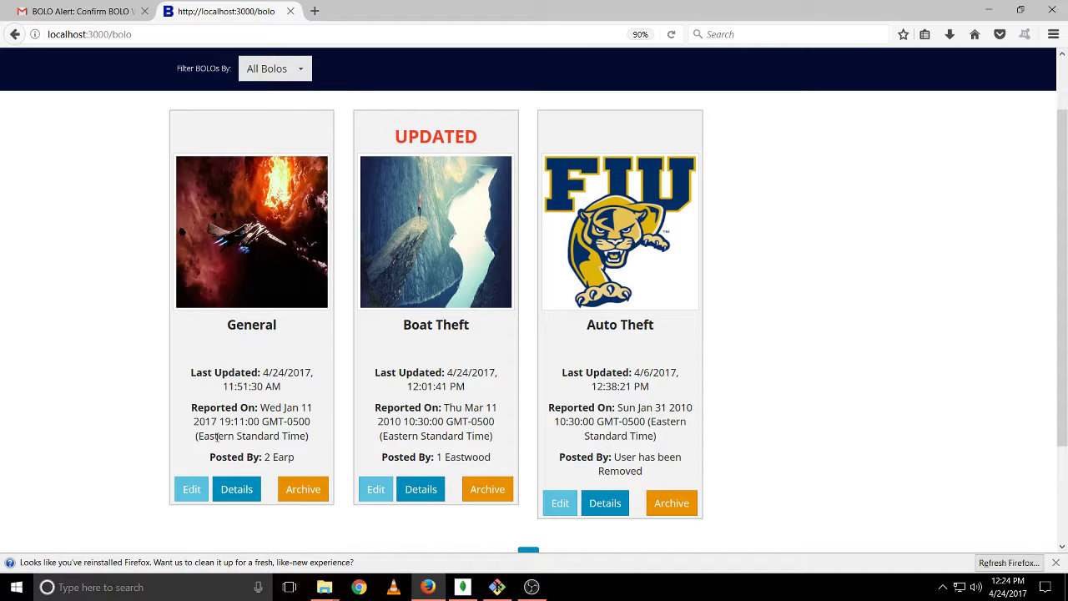
click(189, 489)
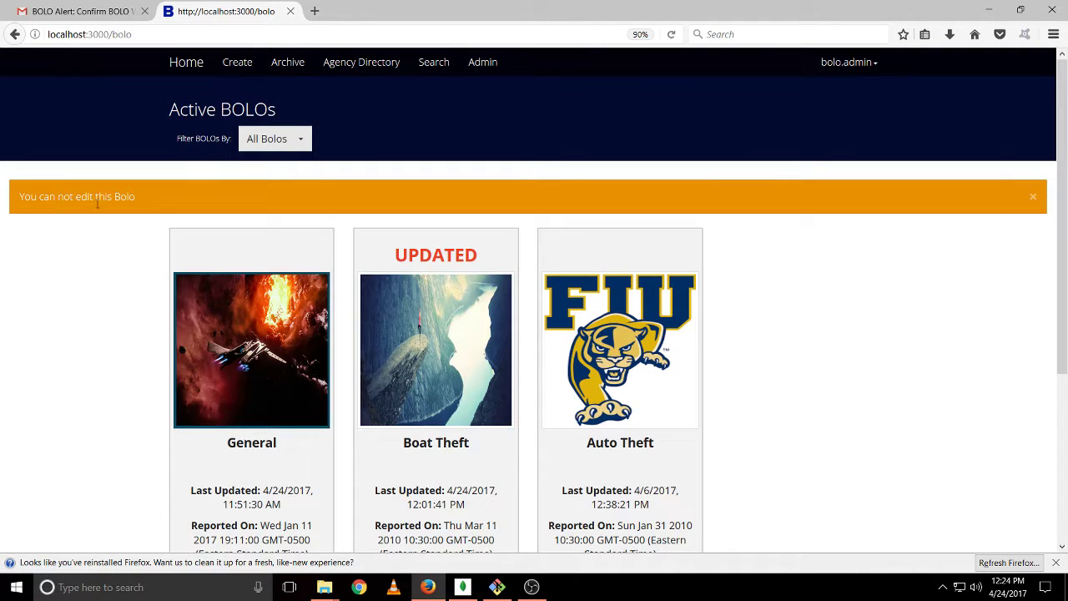
scroll(298, 375, down, 3)
click(311, 464)
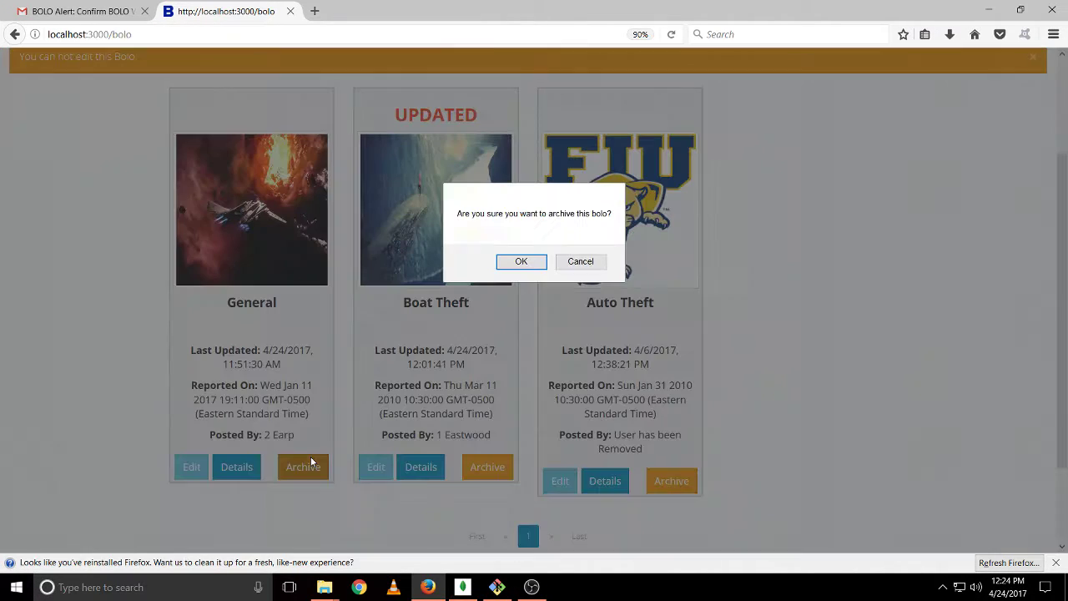
click(523, 261)
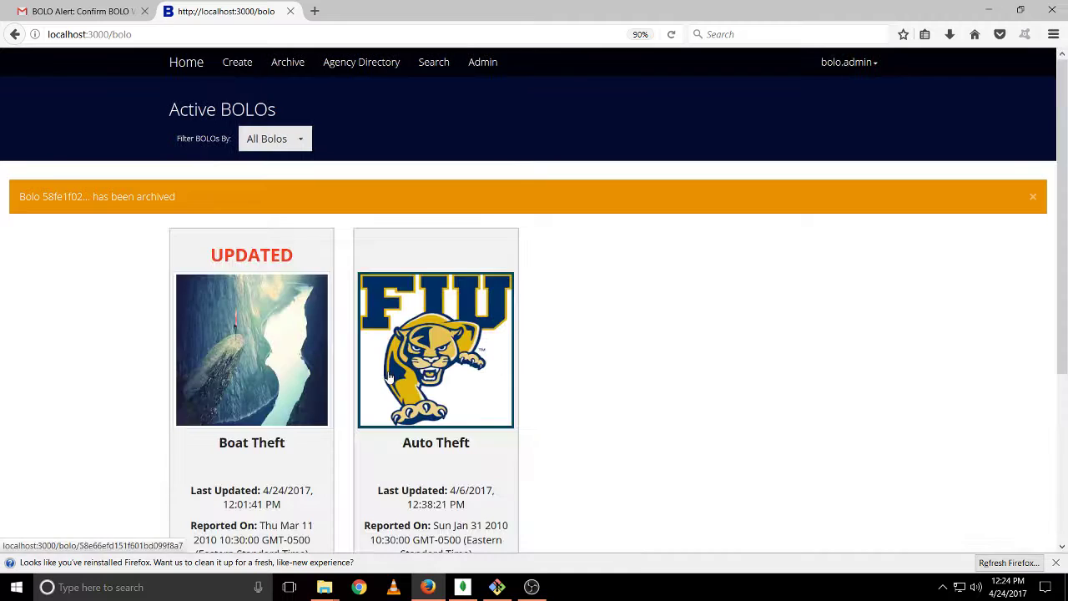
View the archived General BOLO's details, then go back to the Archive list
click(289, 64)
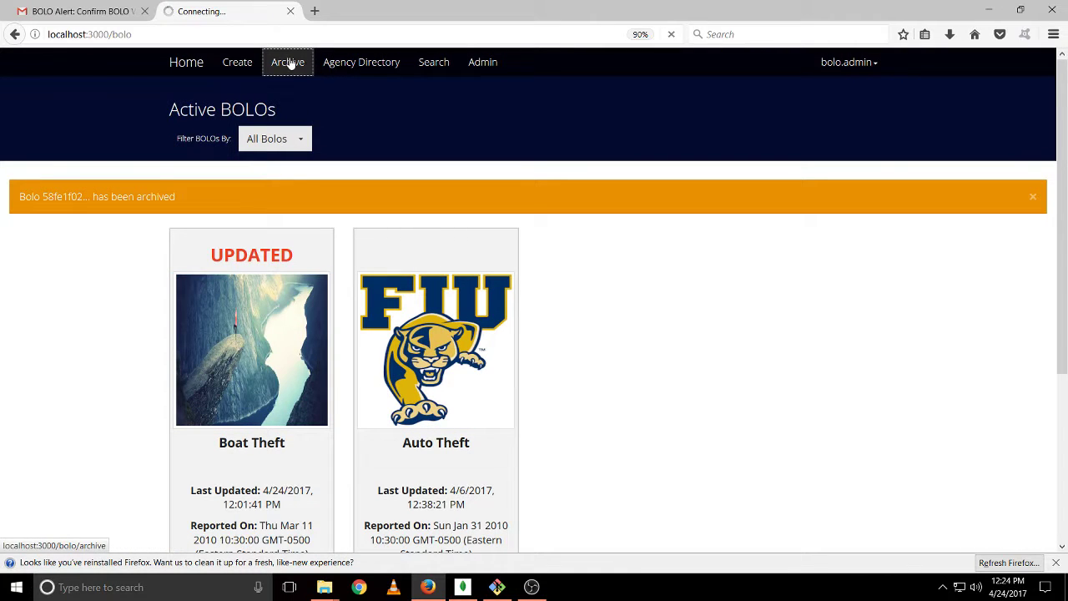
scroll(354, 389, down, 3)
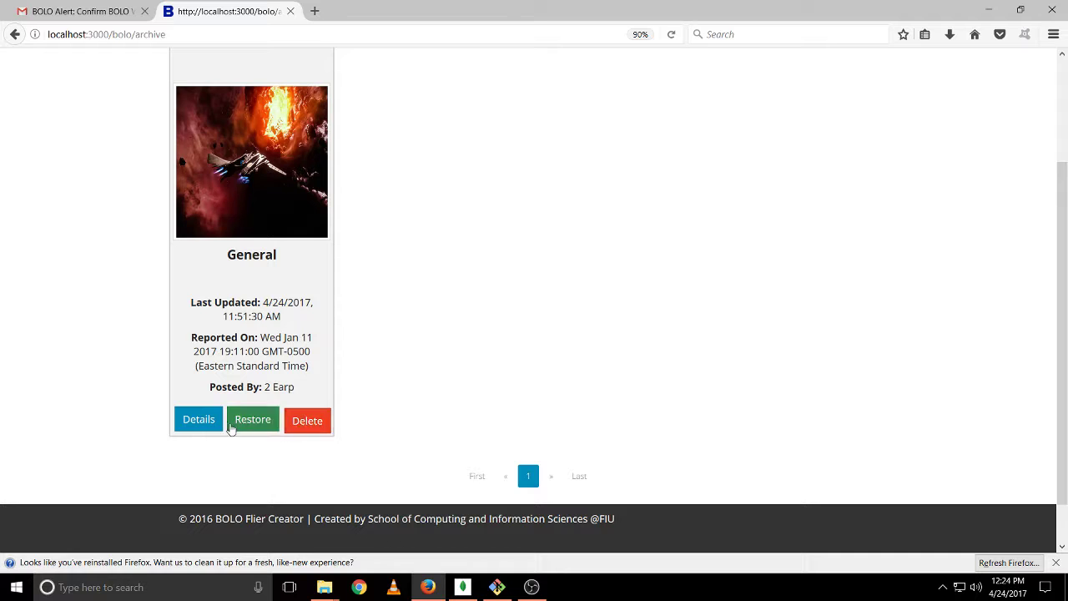
click(184, 421)
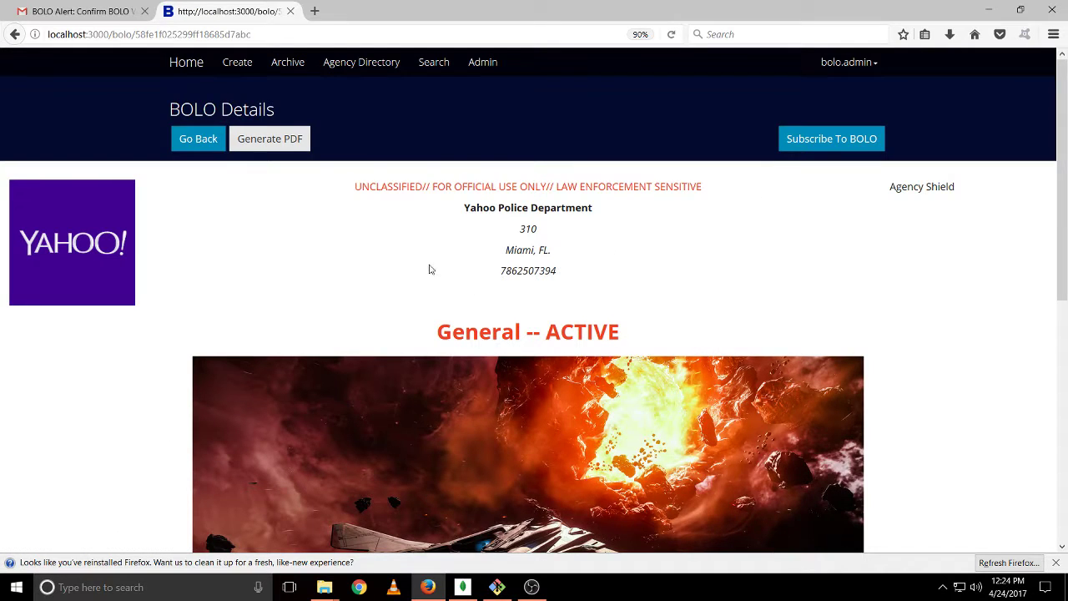
click(184, 150)
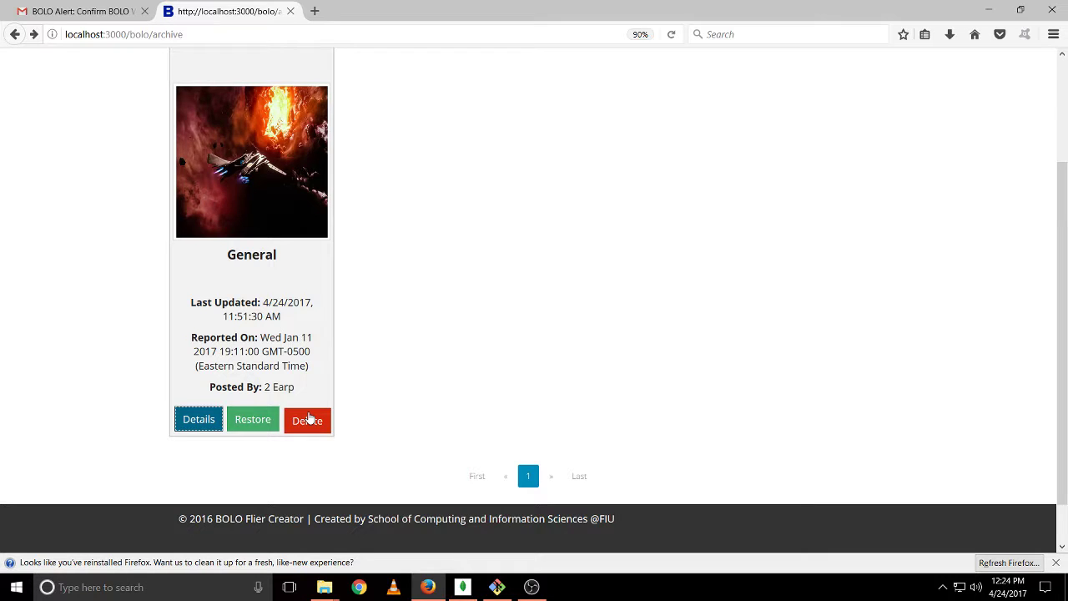
Attempt to delete the archived General BOLO, refused as unauthorized, then return Home
click(308, 419)
click(539, 263)
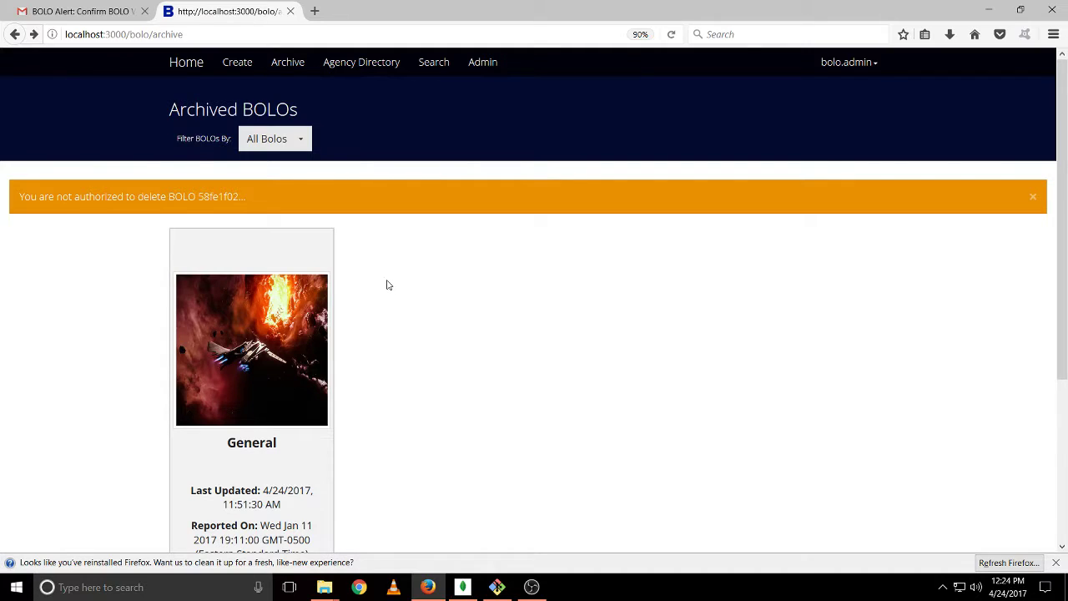
scroll(386, 285, down, 2)
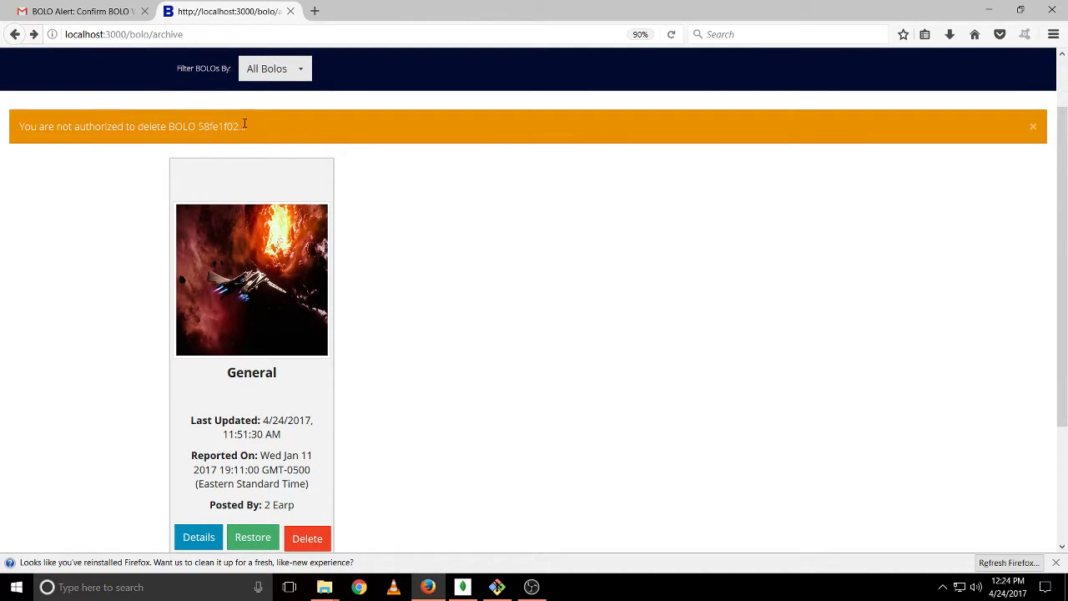
scroll(338, 302, down, 2)
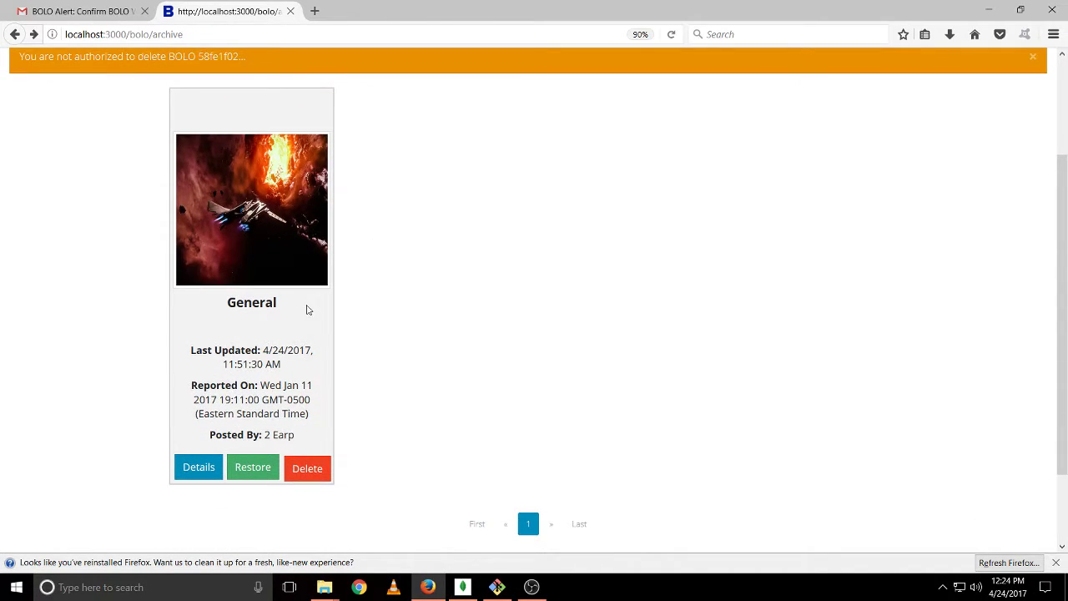
scroll(269, 354, up, 4)
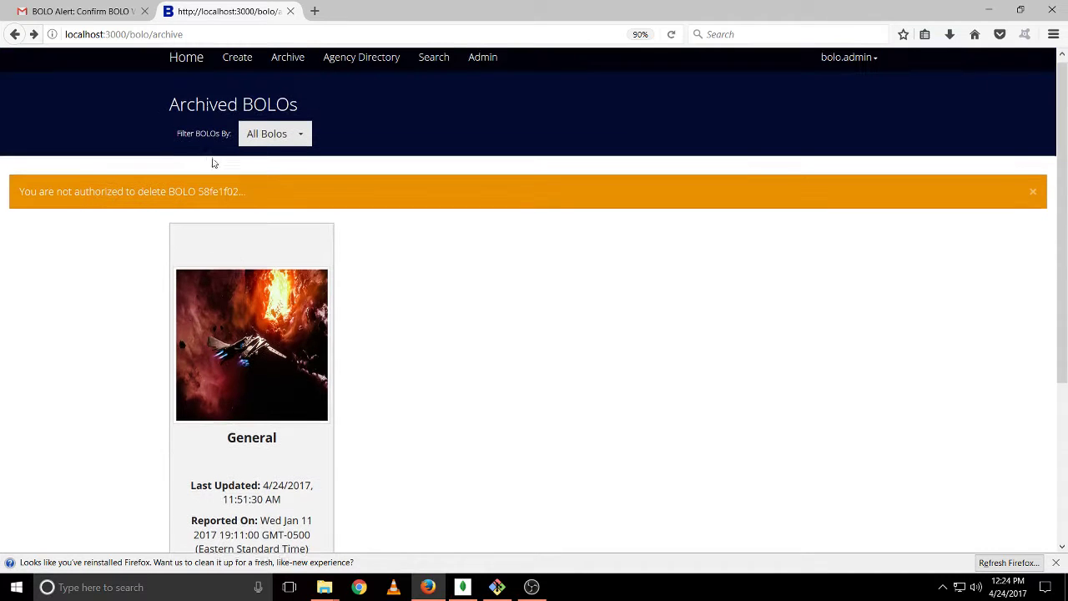
click(197, 73)
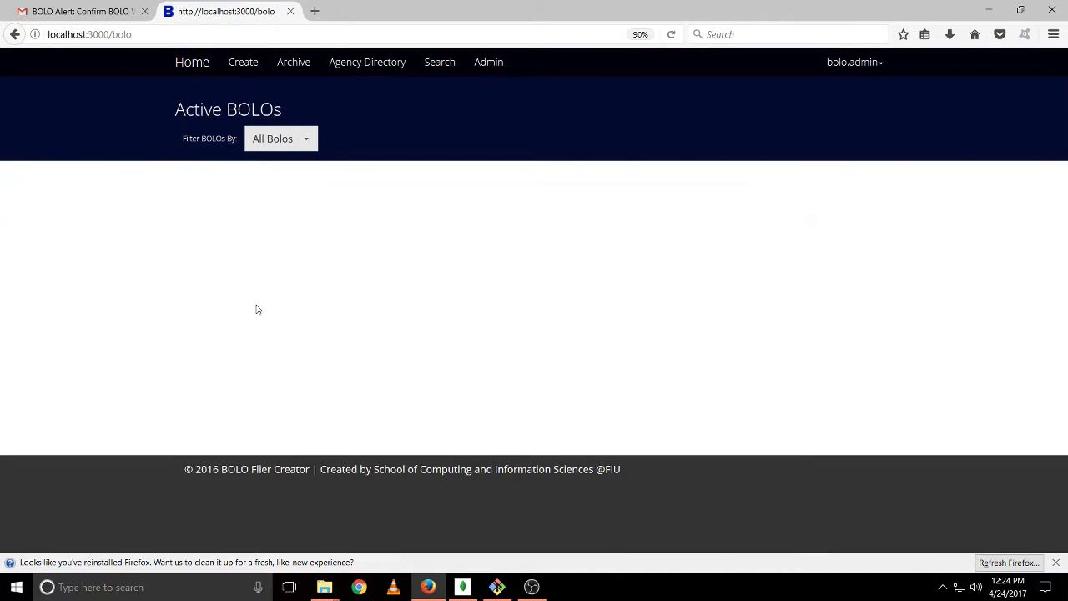
Archive the Boat Theft BOLO and confirm
scroll(257, 308, down, 2)
click(303, 489)
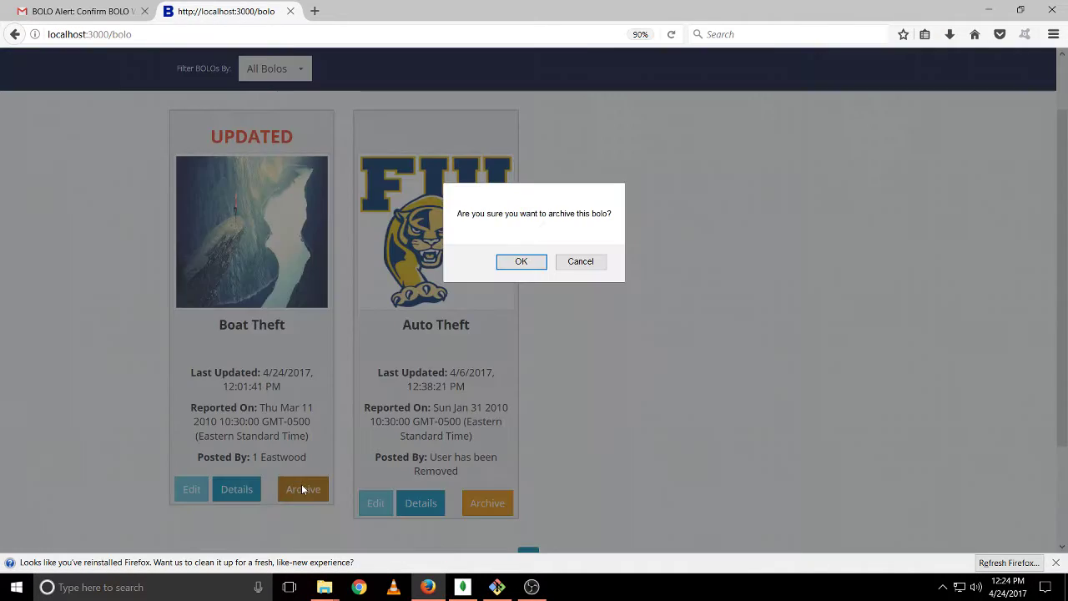
click(528, 266)
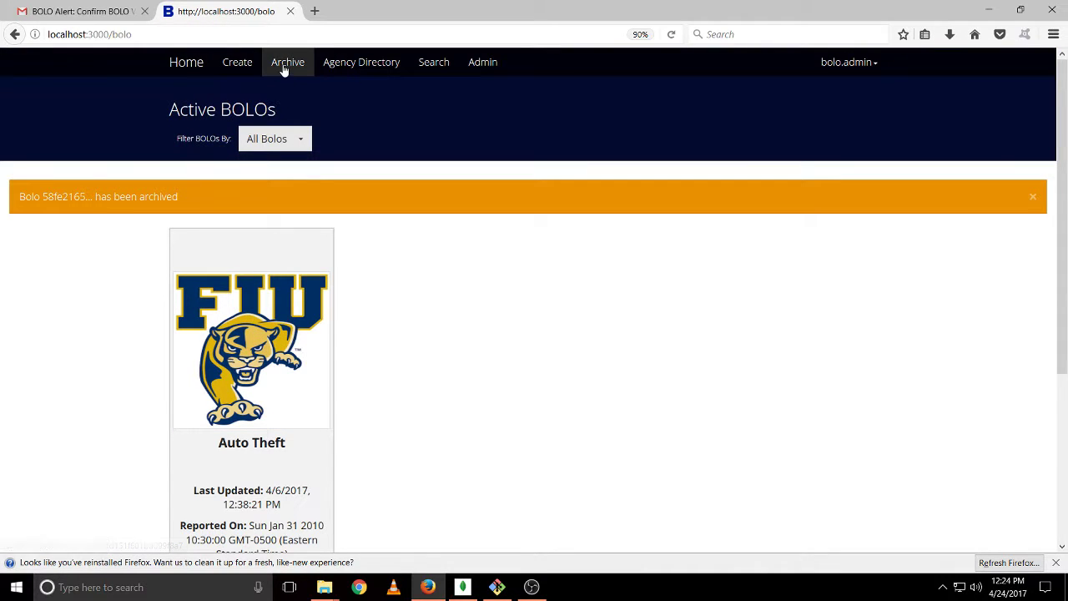
Permanently delete Boat Theft from the Archived BOLOs page, leaving only General
click(283, 70)
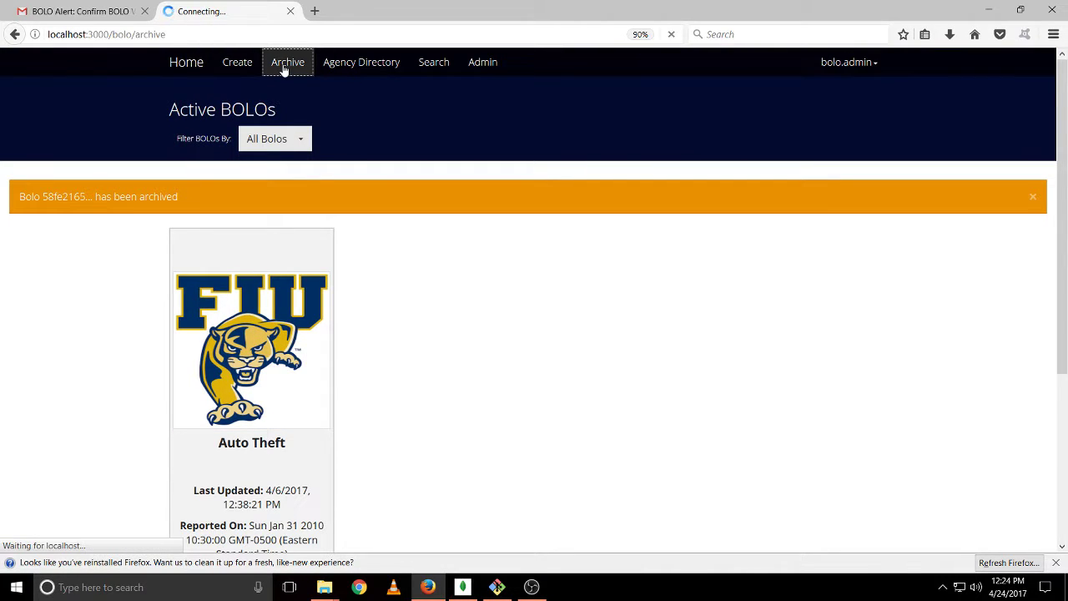
scroll(368, 336, down, 2)
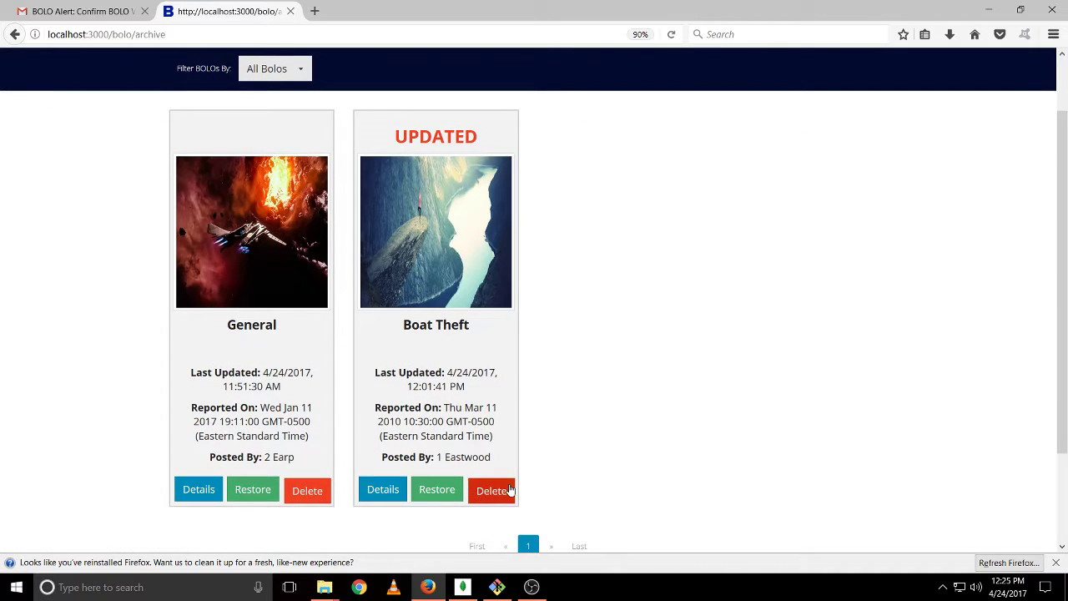
click(490, 491)
click(519, 262)
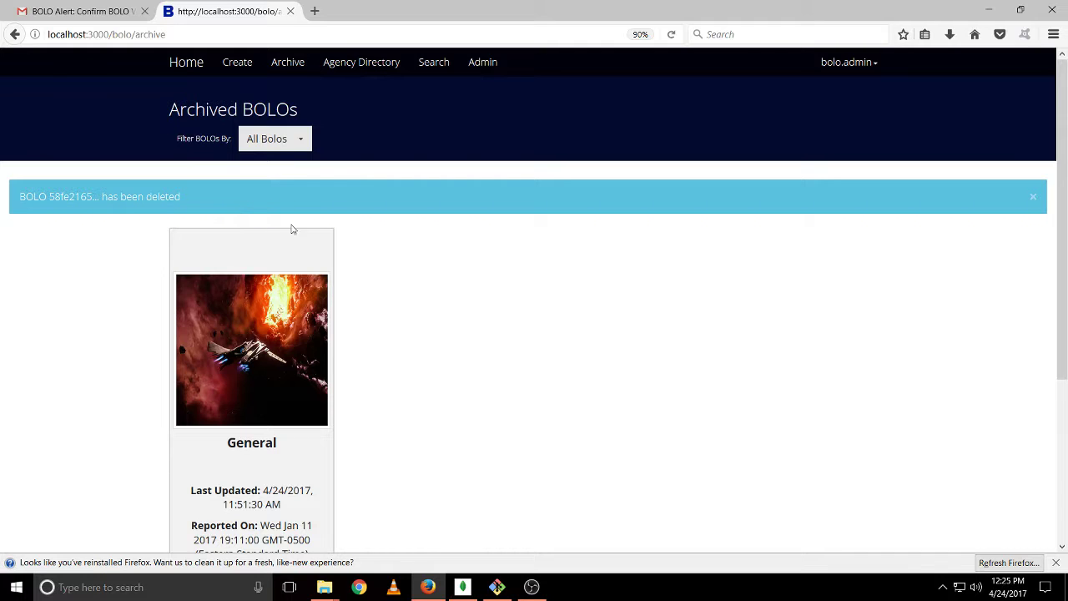
scroll(418, 282, down, 2)
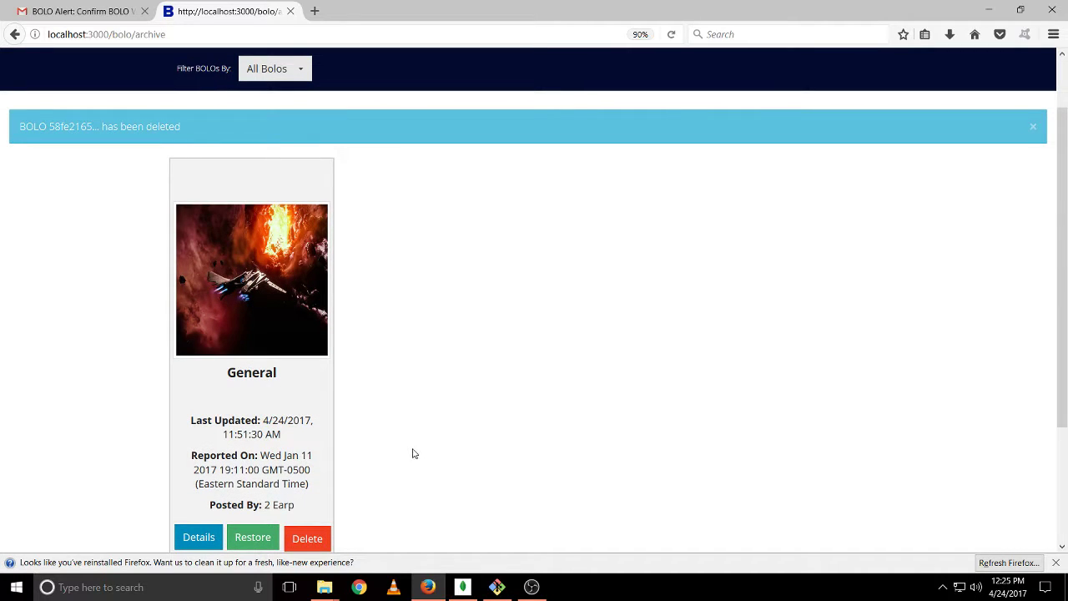
scroll(427, 349, up, 2)
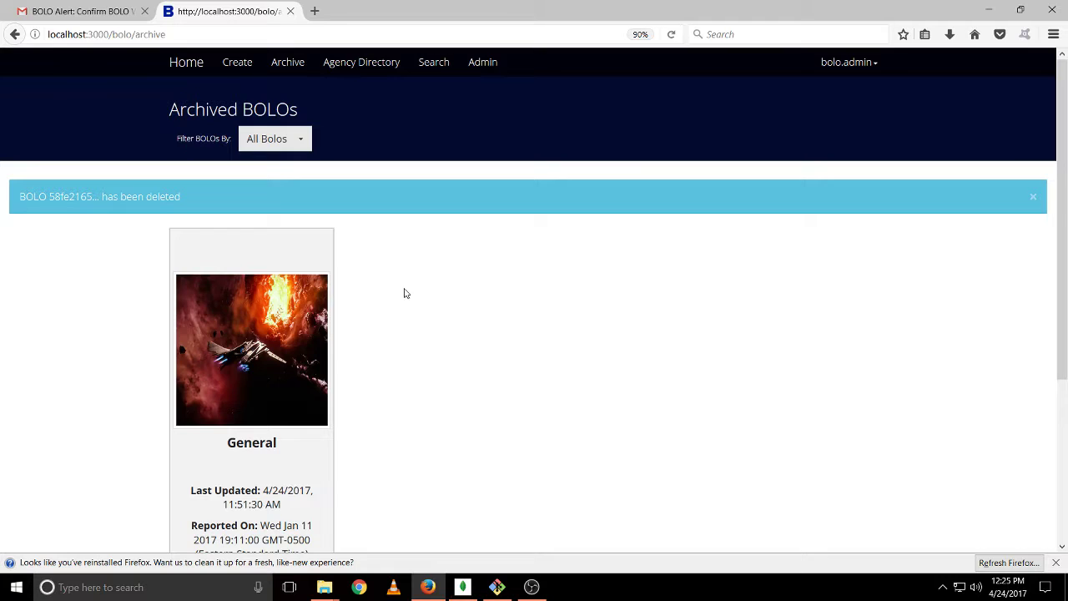